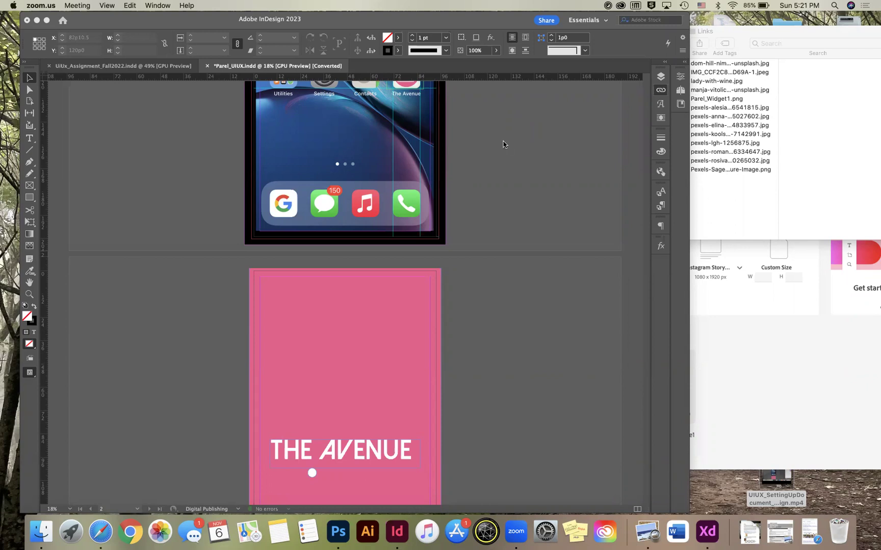
Scroll through the InDesign document pages to review the app screens.
scroll(505, 145, up, 5)
scroll(503, 144, up, 1)
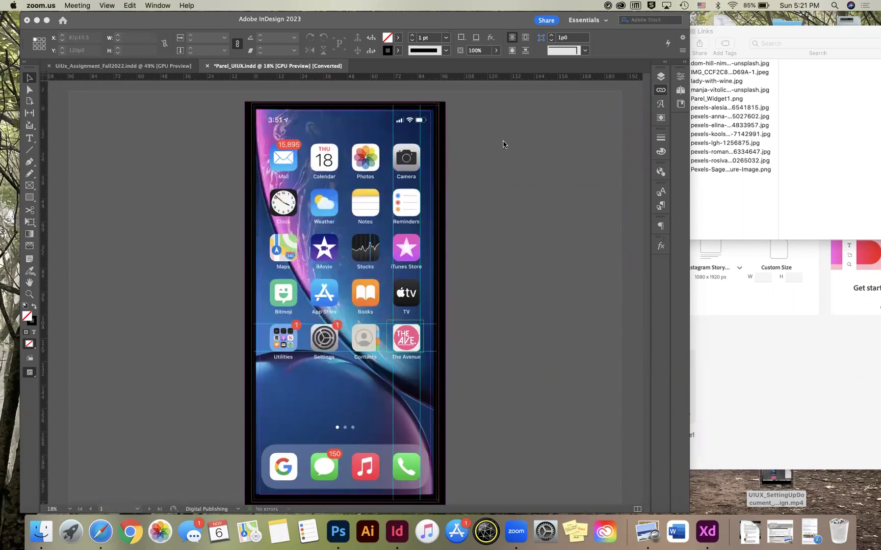
scroll(502, 144, down, 1)
scroll(503, 146, down, 10)
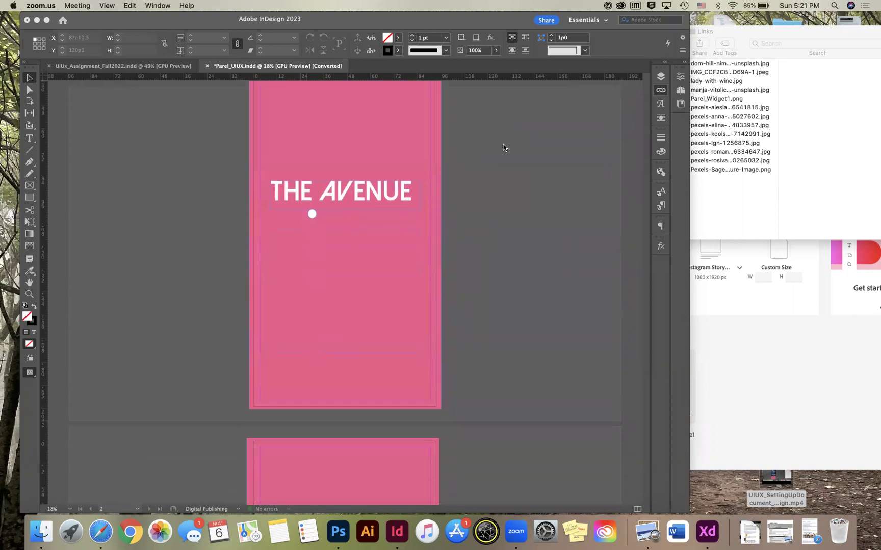
scroll(503, 148, down, 18)
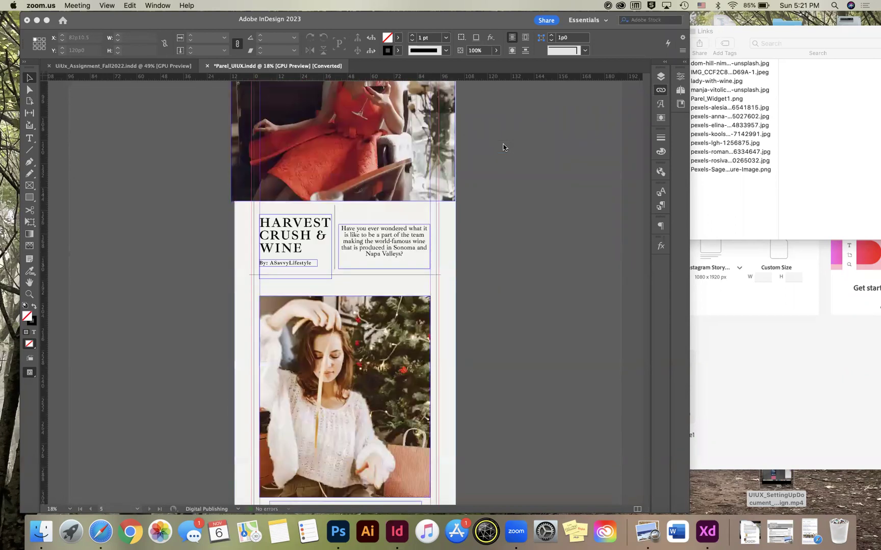
scroll(503, 147, down, 15)
scroll(503, 147, down, 5)
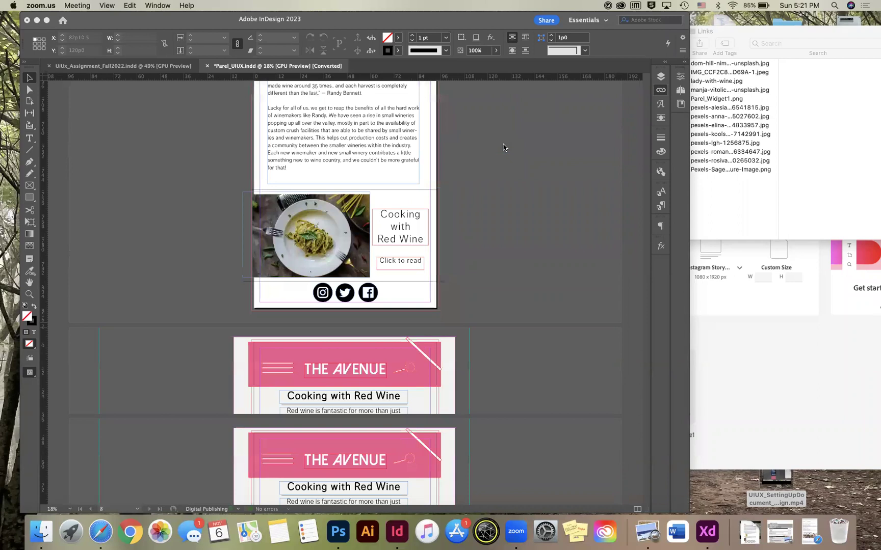
scroll(503, 147, up, 20)
scroll(503, 147, up, 20)
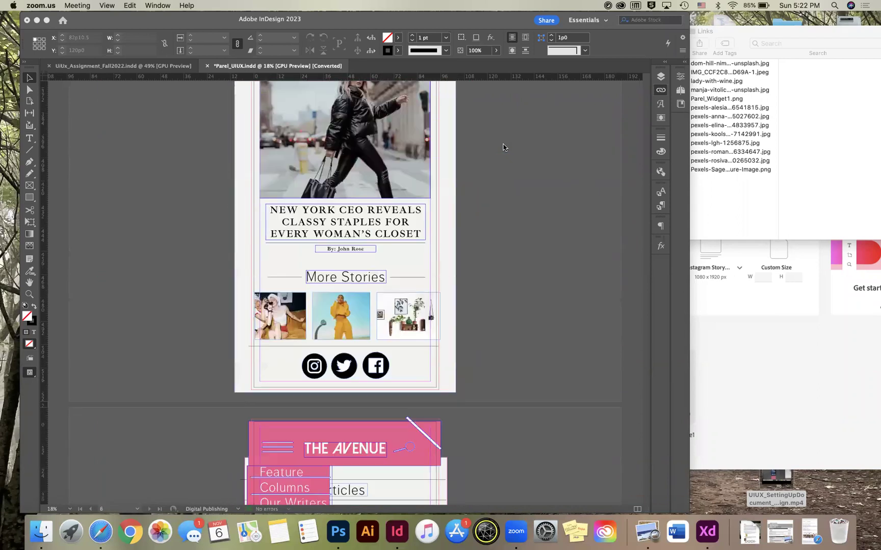
scroll(503, 148, up, 2)
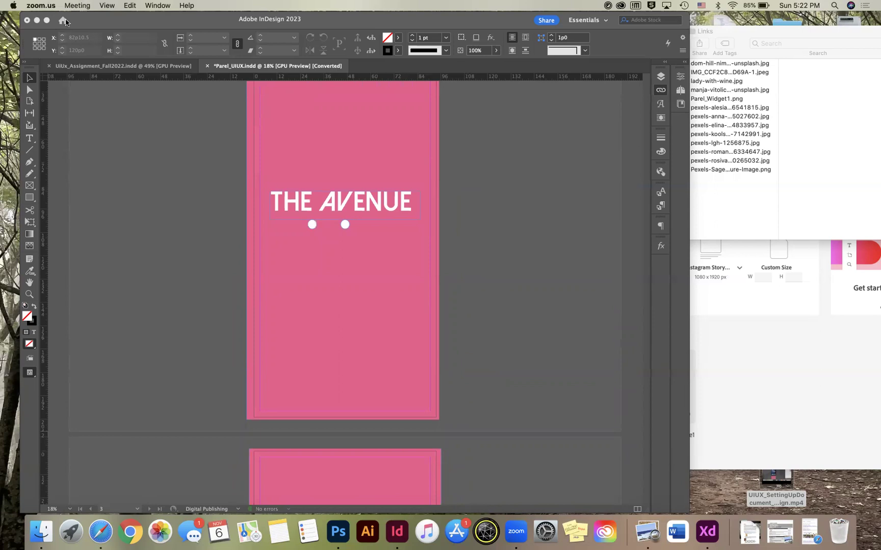
Export the document as a JPEG named Parel_UIUX to the Desktop.
click(91, 21)
click(69, 5)
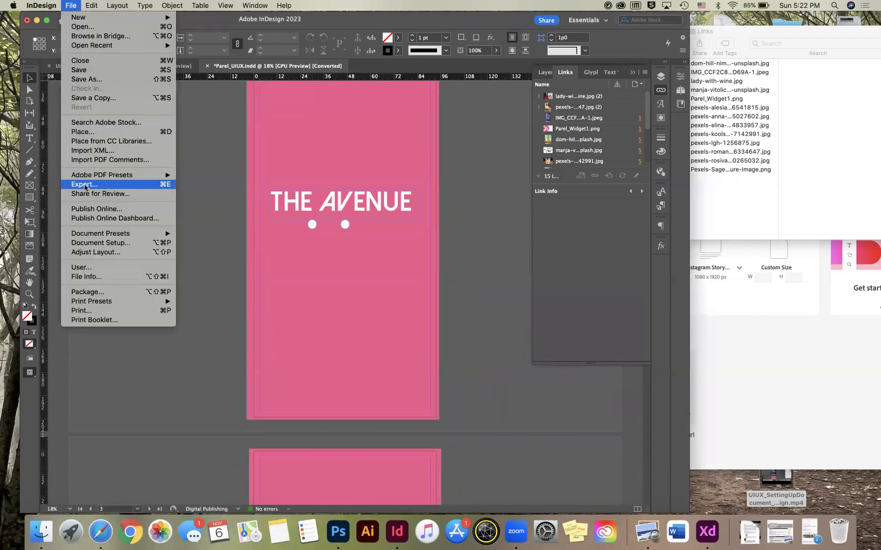
click(85, 184)
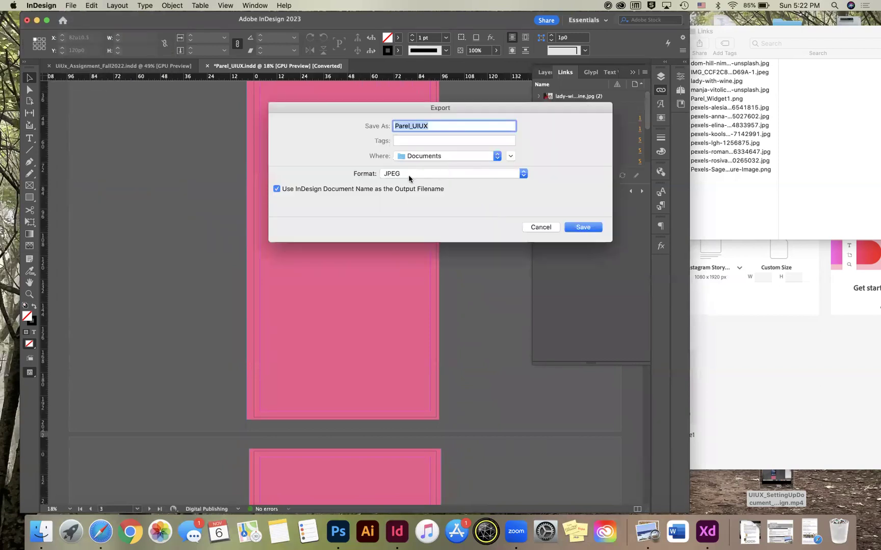
click(431, 126)
click(425, 159)
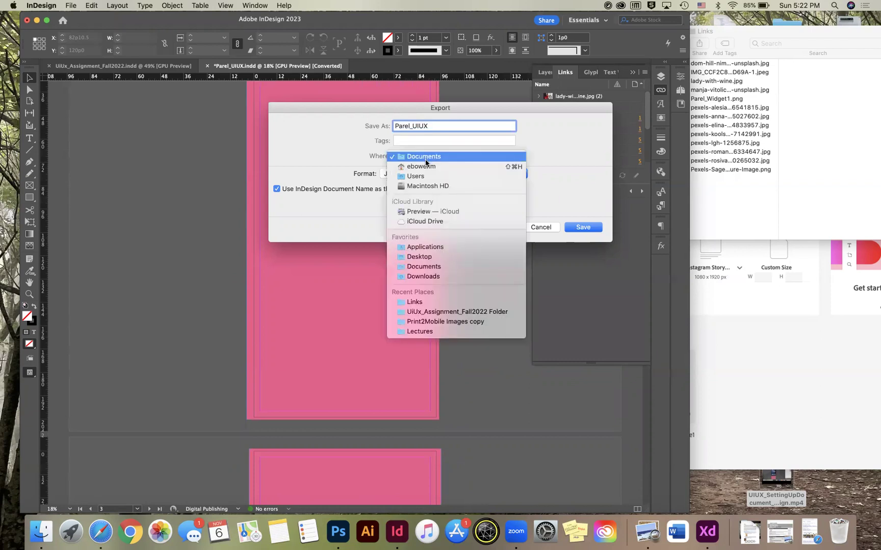
click(419, 258)
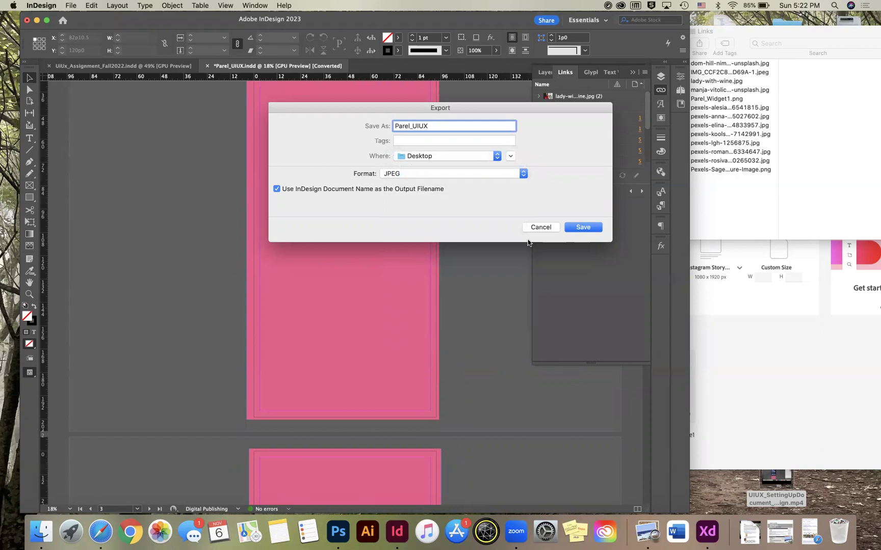
click(584, 227)
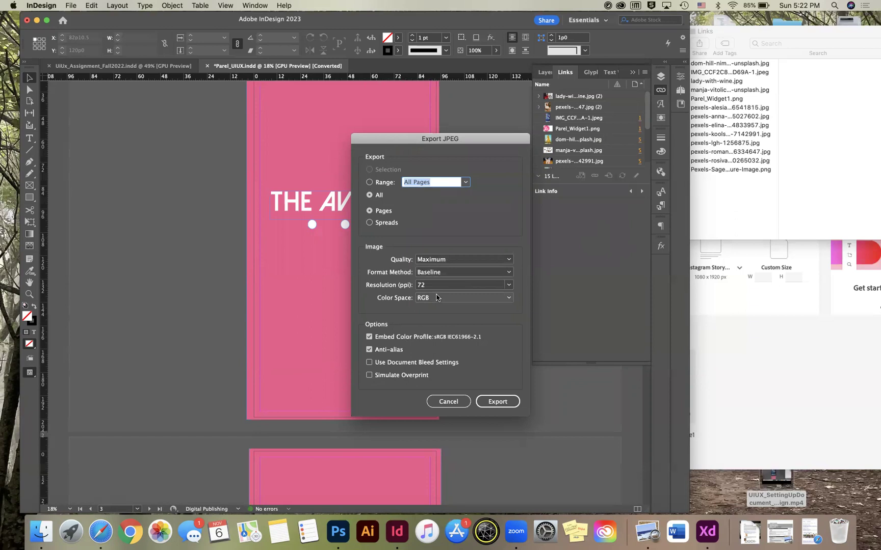
Export all pages as Maximum-quality, 72 ppi RGB JPEGs.
click(497, 402)
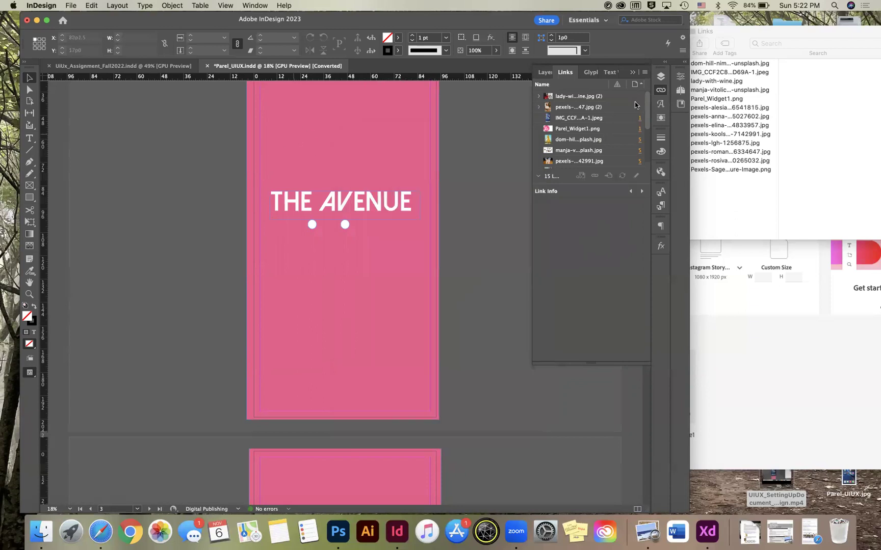
Minimize the Finder window and centre the Adobe XD home window on screen.
click(752, 35)
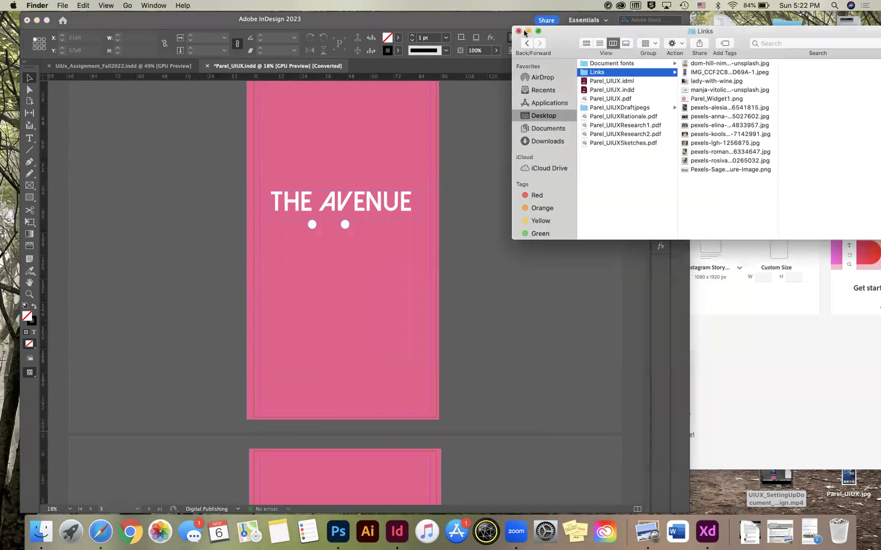
click(529, 31)
click(773, 153)
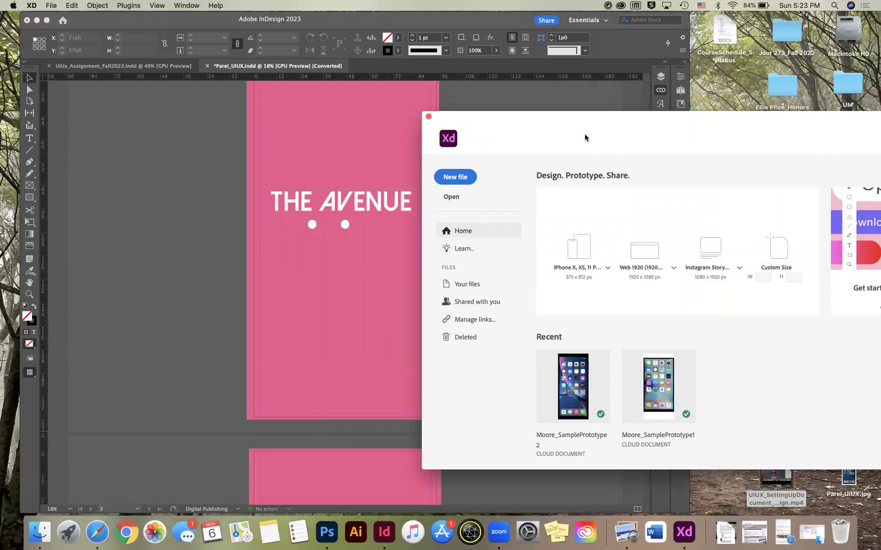
drag(502, 133, 662, 303)
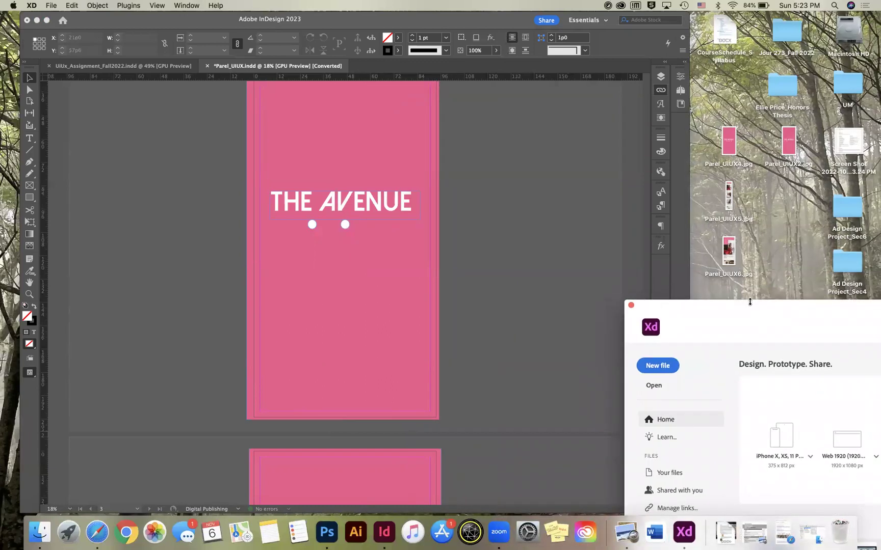
drag(745, 301, 646, 43)
click(480, 155)
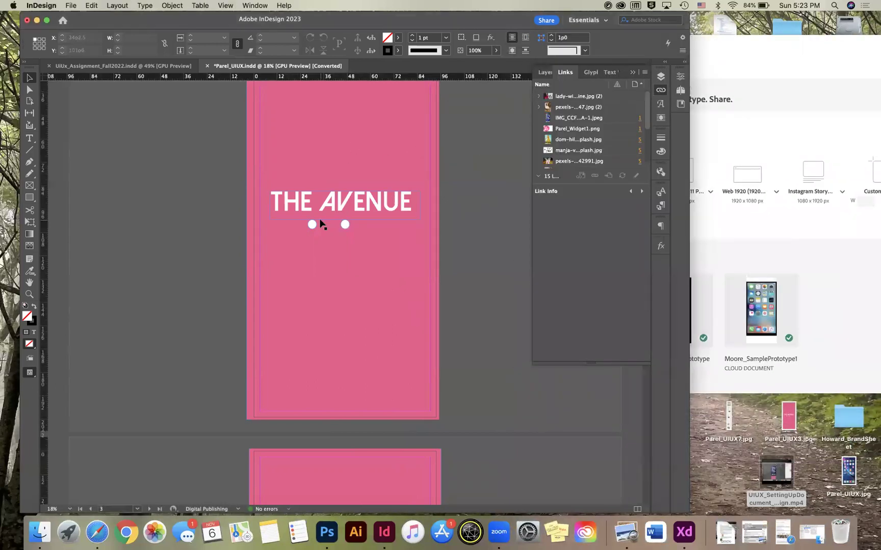
click(806, 45)
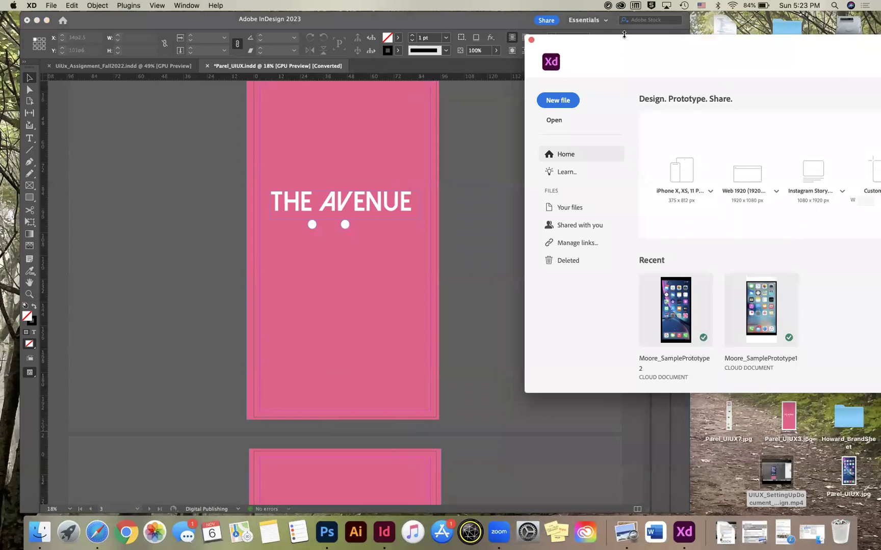
double_click(571, 41)
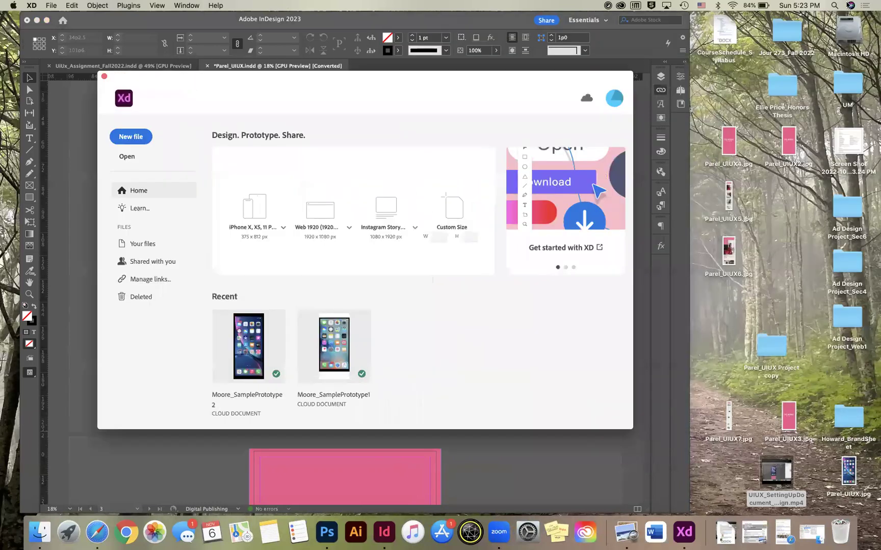
click(621, 6)
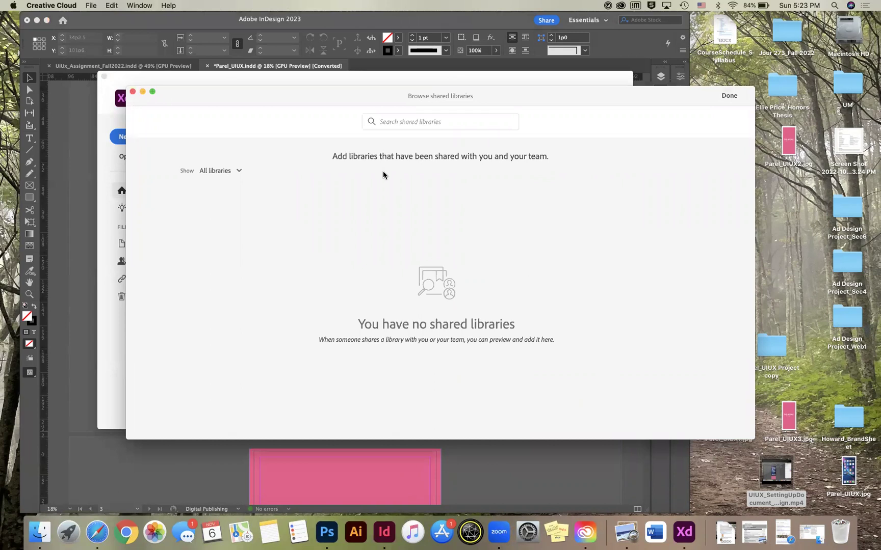
click(730, 96)
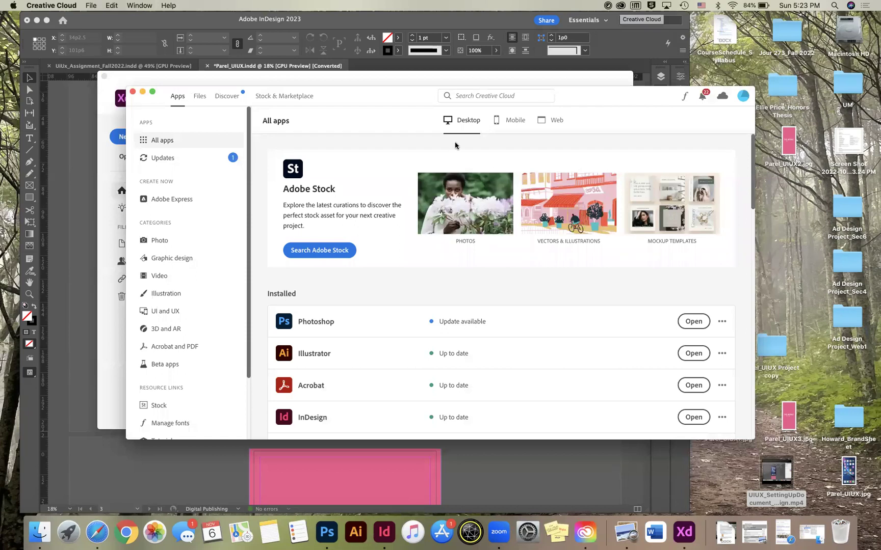
scroll(420, 207, down, 5)
scroll(420, 207, down, 3)
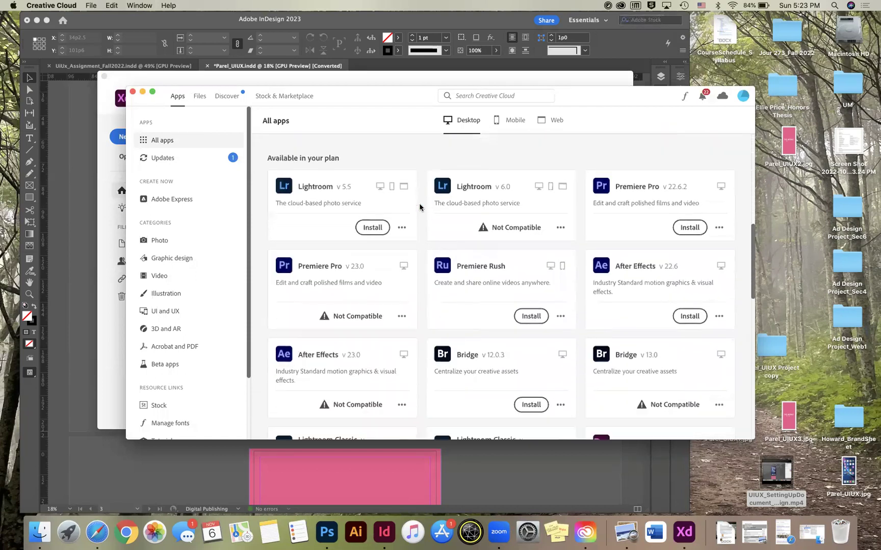
scroll(558, 254, up, 4)
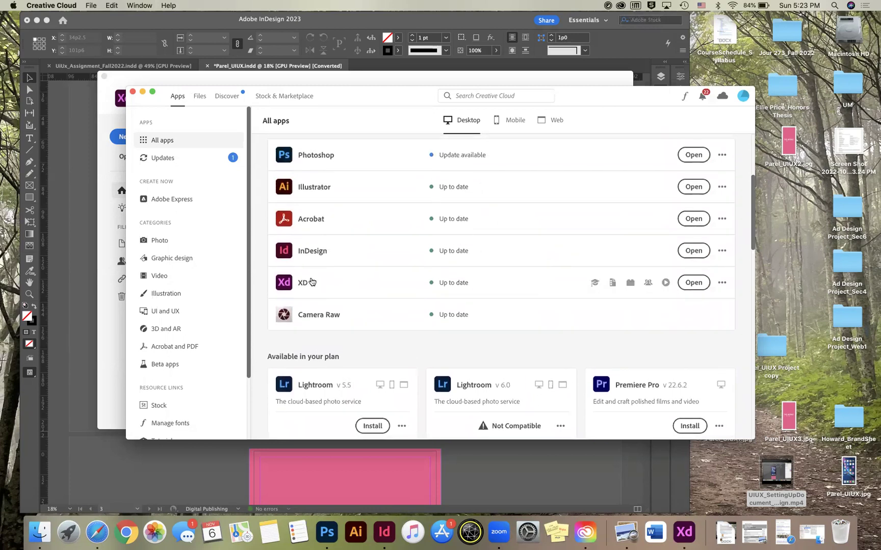
click(133, 91)
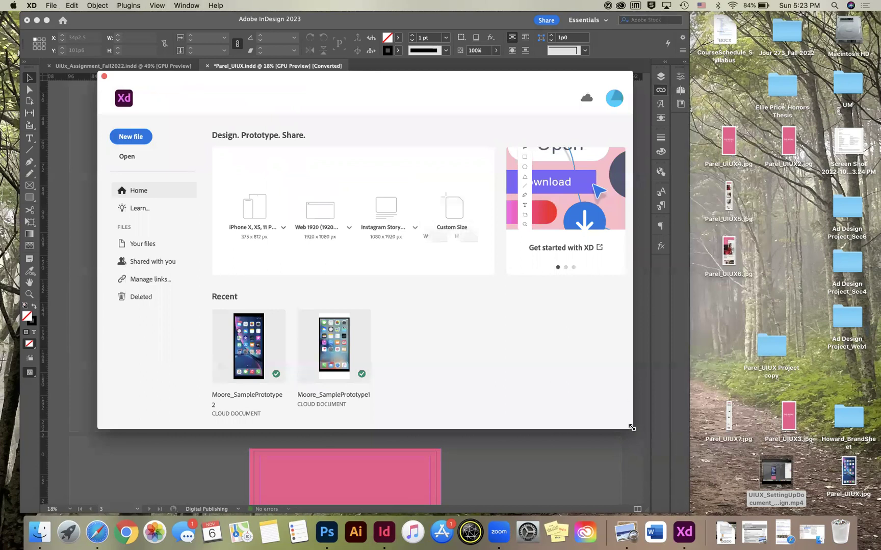
Widen and shift the XD home window, then create a new blank file.
drag(633, 429, 779, 447)
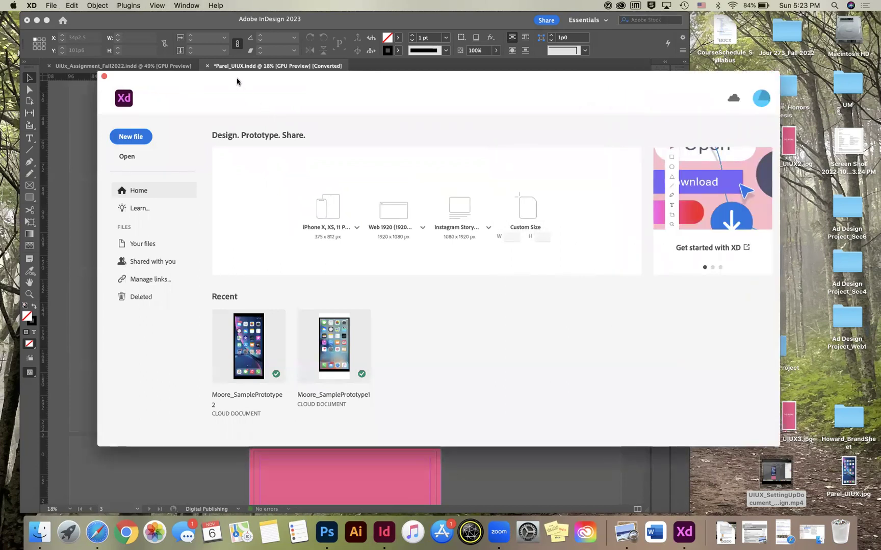
drag(237, 81, 200, 90)
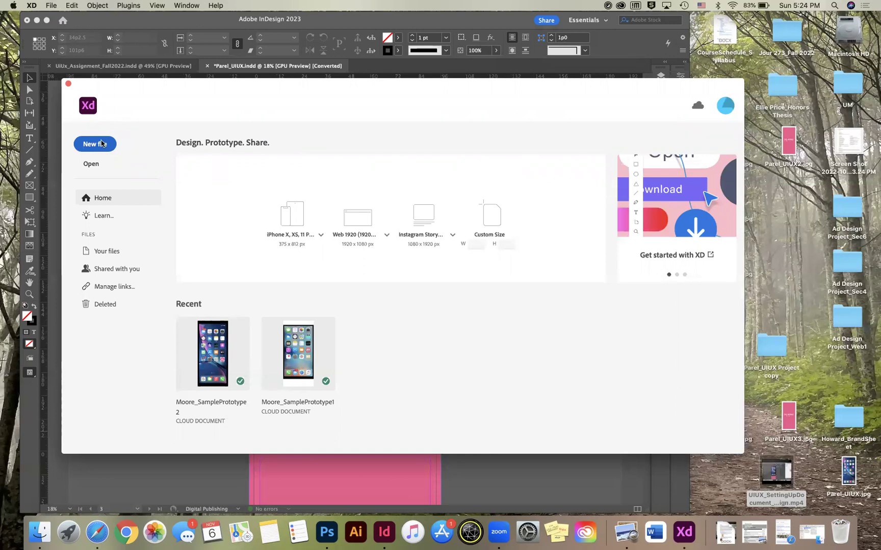
click(313, 239)
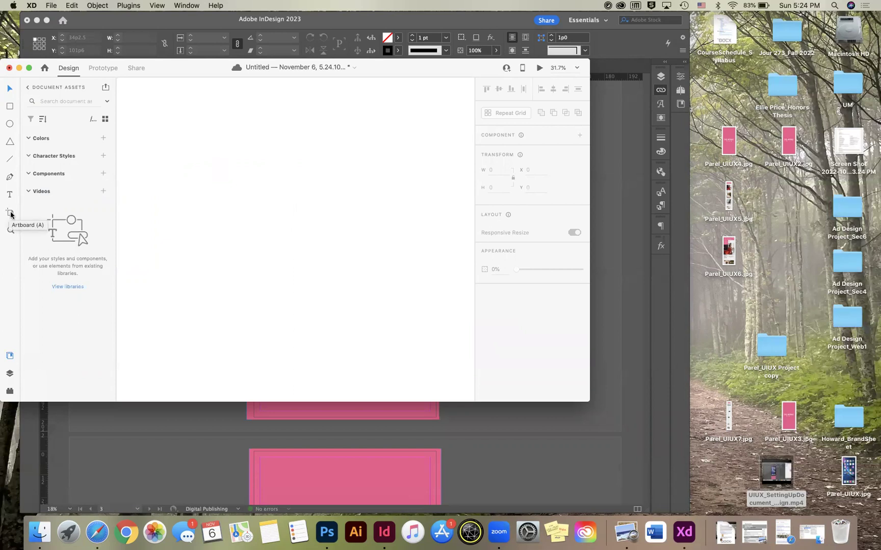
Add a 375×812 iPhone X, XS, 11 Pro artboard to the new document.
click(10, 214)
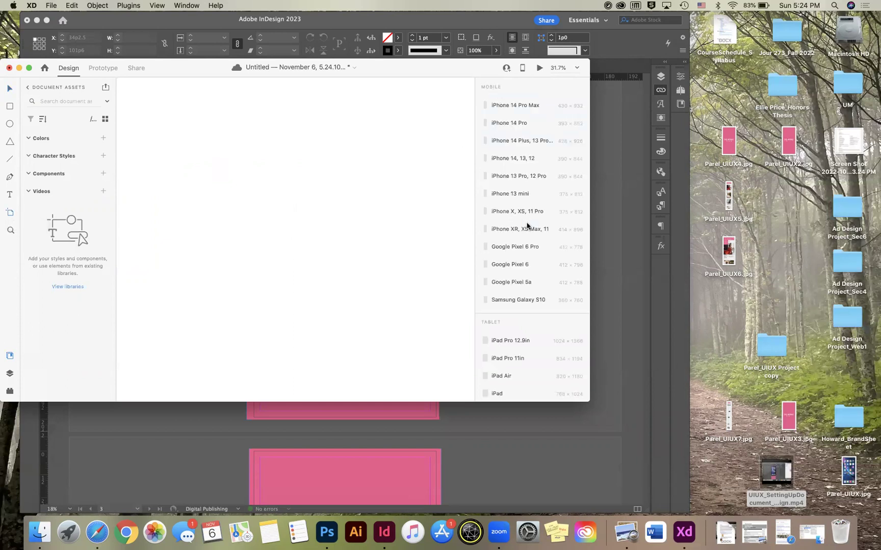
scroll(527, 226, up, 1)
scroll(527, 226, down, 8)
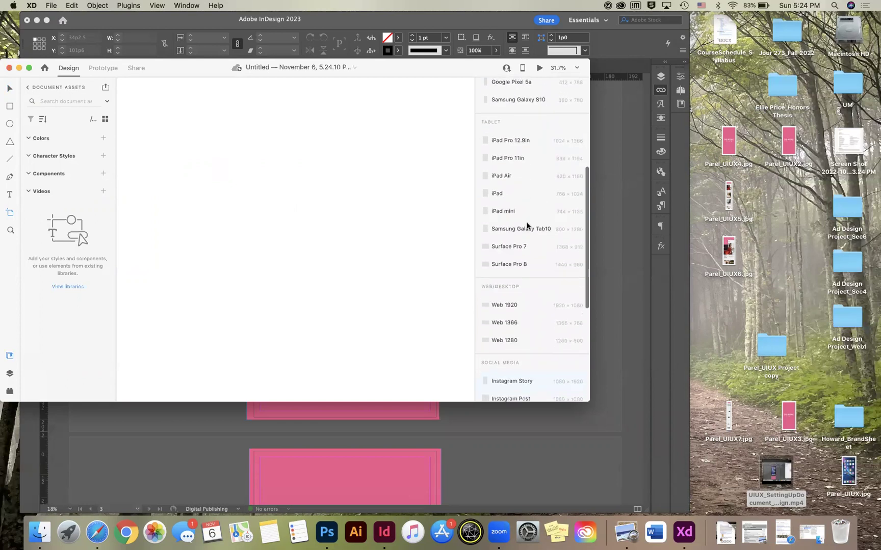
scroll(527, 226, down, 3)
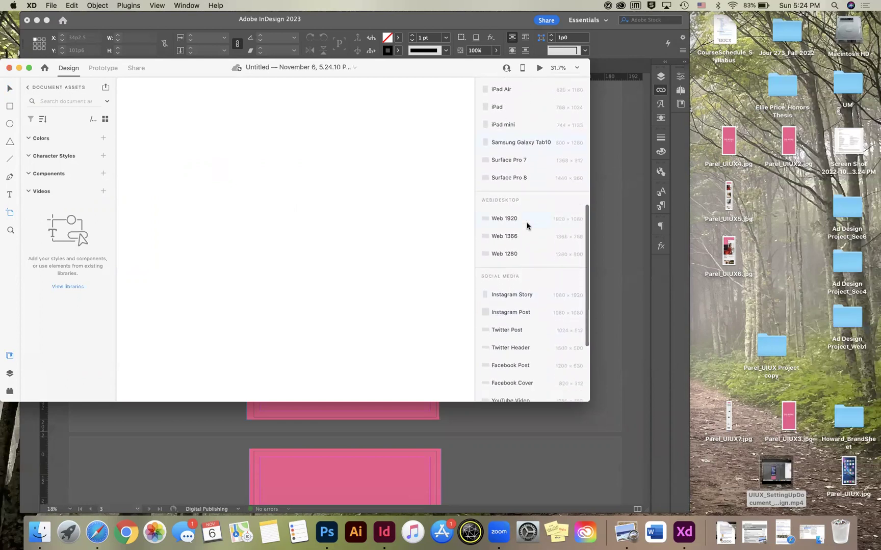
scroll(526, 226, down, 5)
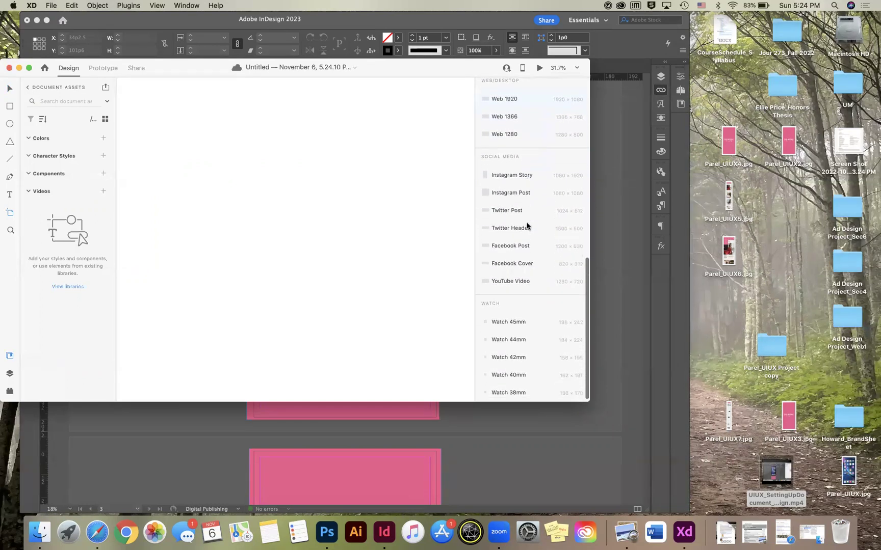
scroll(526, 226, up, 10)
scroll(527, 226, up, 5)
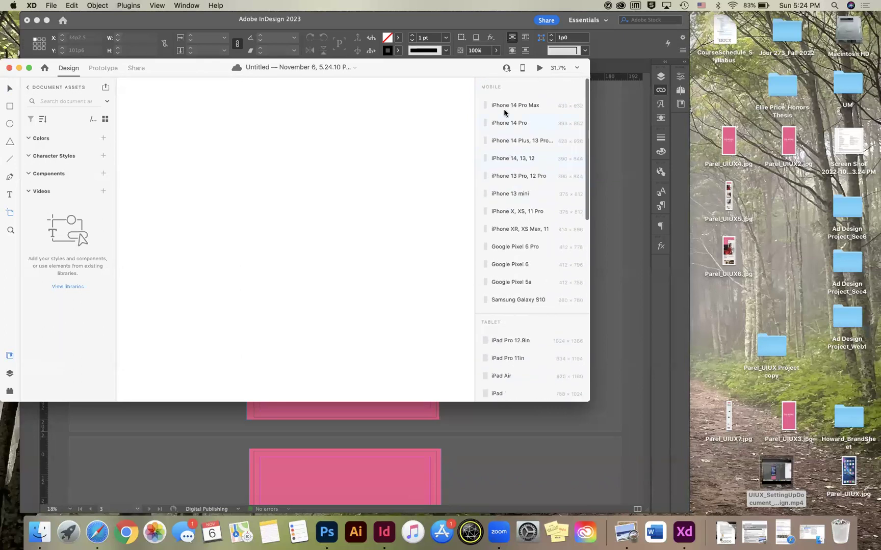
click(505, 212)
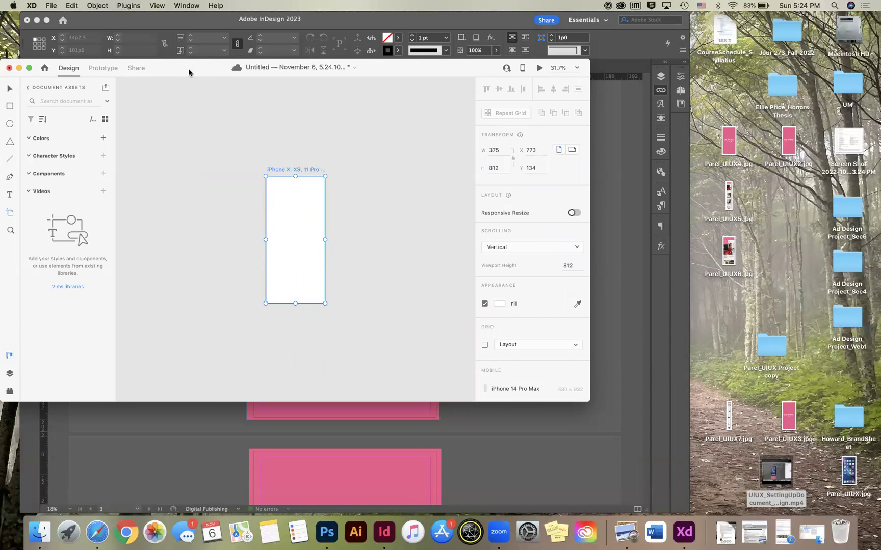
Move the XD window to the screen's right side and bring InDesign forward.
drag(189, 72, 304, 69)
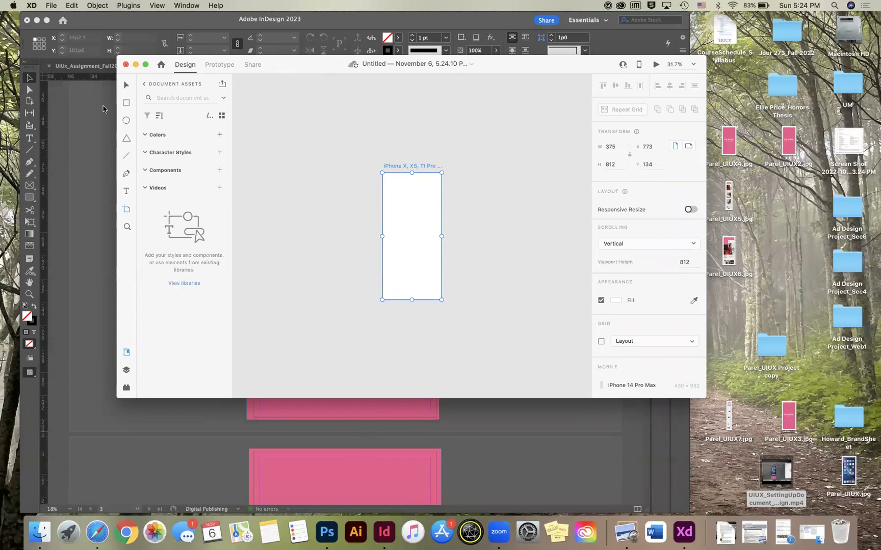
drag(279, 69, 445, 48)
click(109, 186)
Scroll down the InDesign pages to page 8's Cooking with Red Wine recipe.
scroll(330, 218, up, 10)
scroll(330, 218, up, 5)
scroll(390, 254, down, 8)
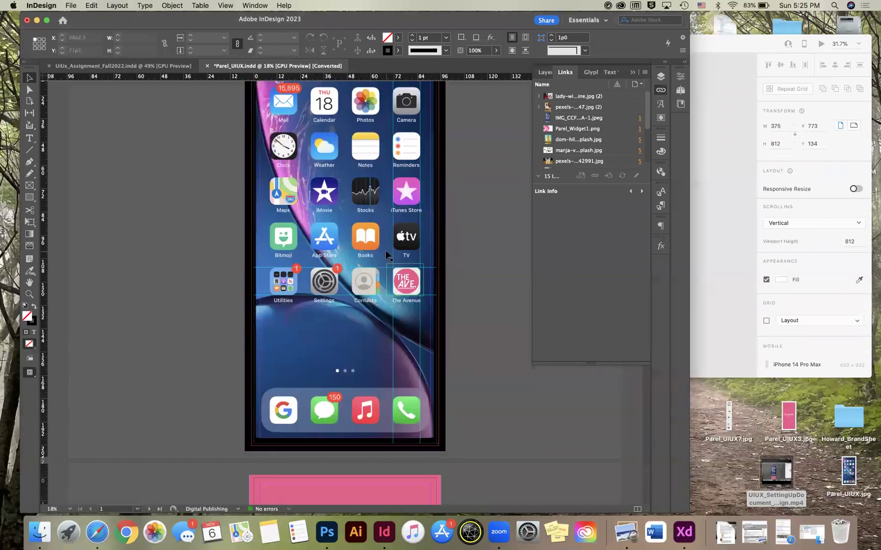
scroll(386, 254, down, 15)
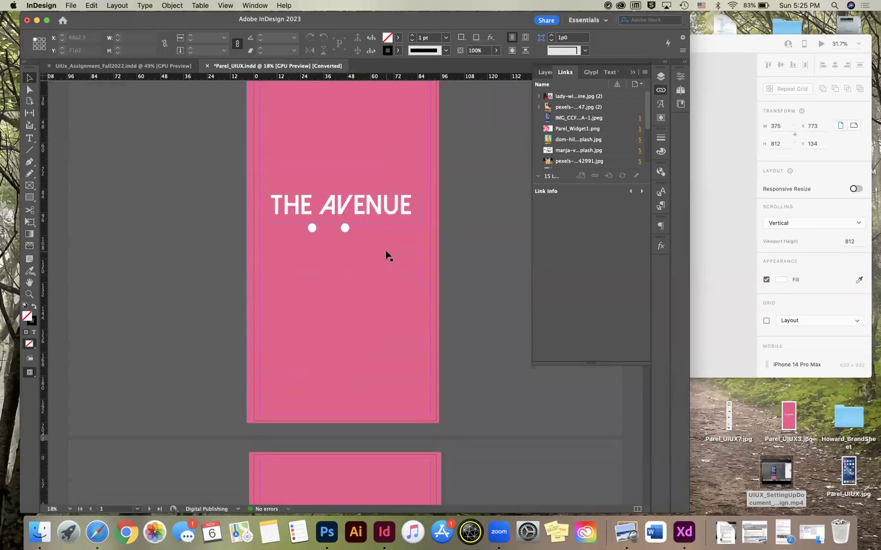
scroll(387, 256, down, 3)
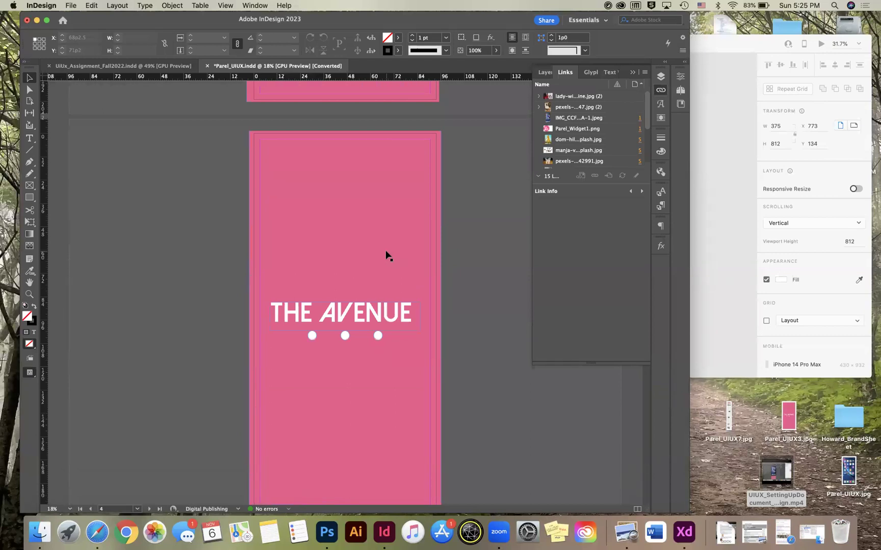
scroll(387, 256, up, 20)
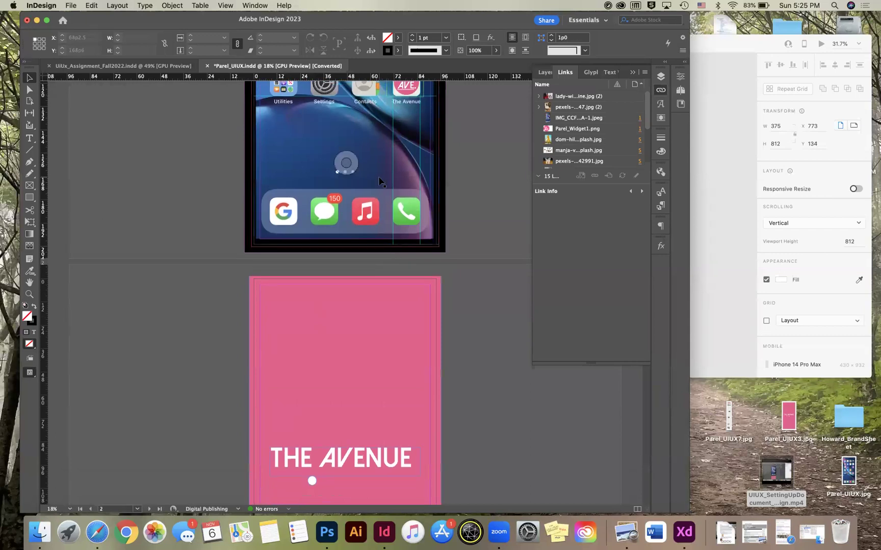
scroll(314, 367, down, 7)
scroll(315, 368, down, 20)
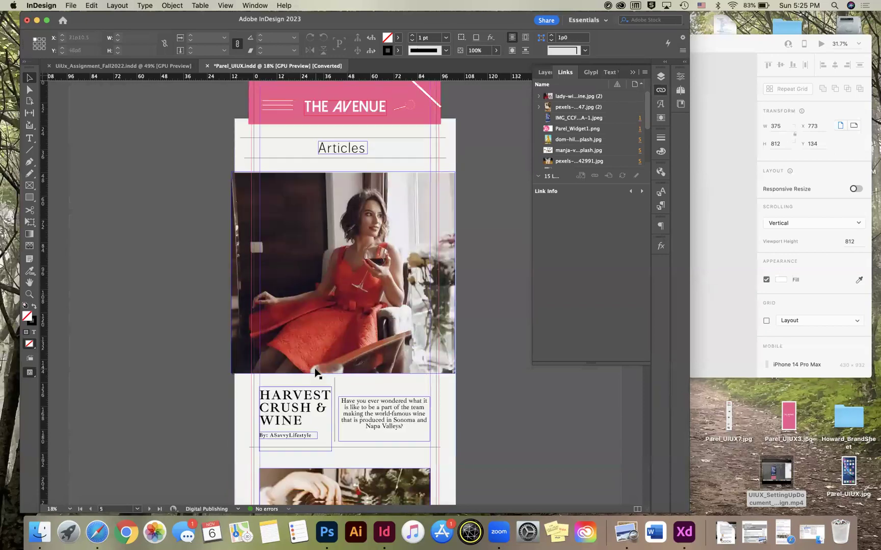
scroll(315, 368, down, 20)
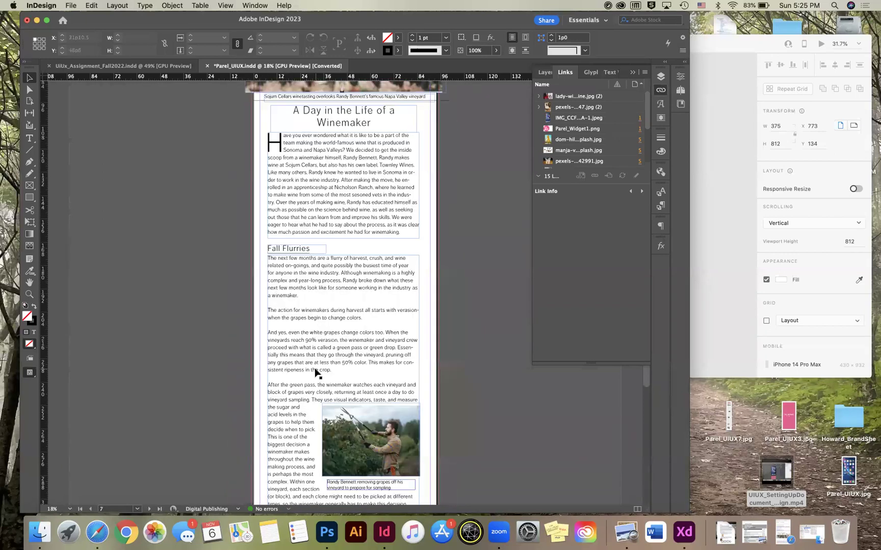
scroll(314, 368, down, 5)
scroll(314, 372, up, 8)
scroll(314, 373, down, 10)
scroll(314, 372, down, 18)
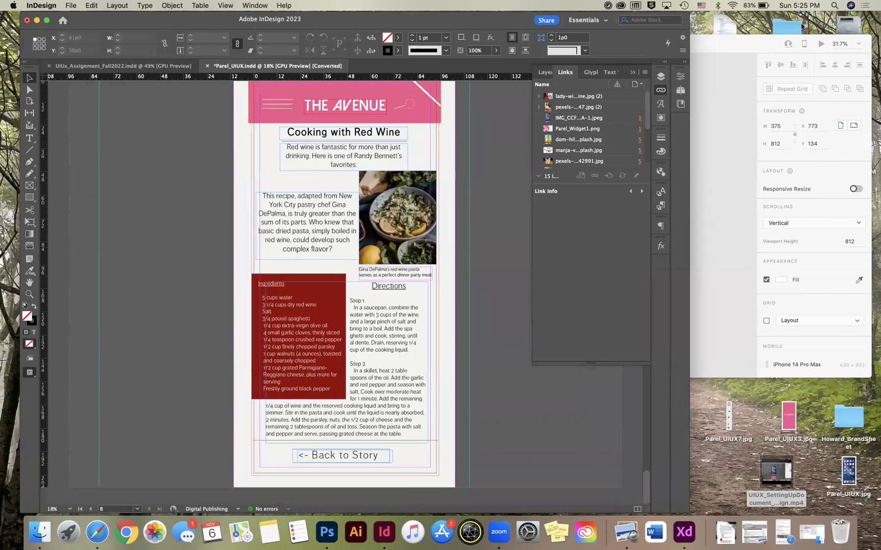
Shift the XD window left and fill the top row to five iPhone artboards.
click(740, 47)
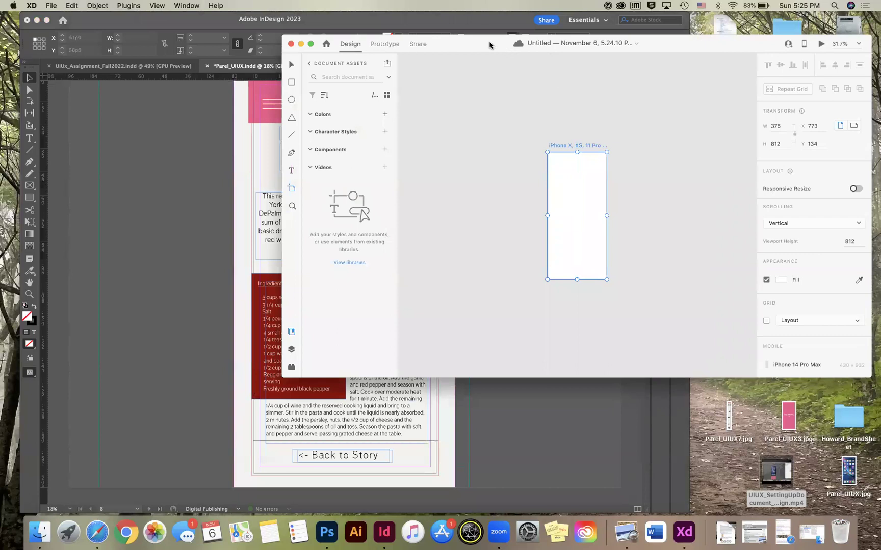
drag(489, 44, 224, 60)
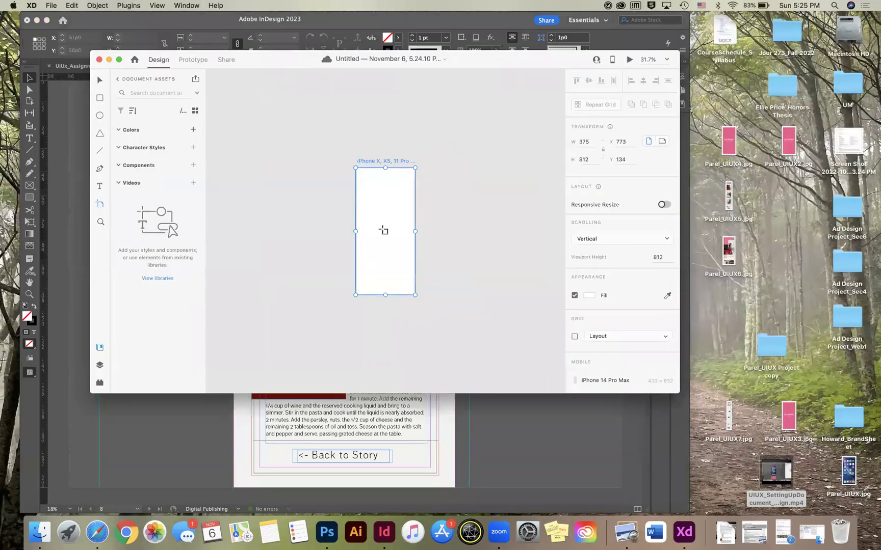
click(466, 210)
click(505, 220)
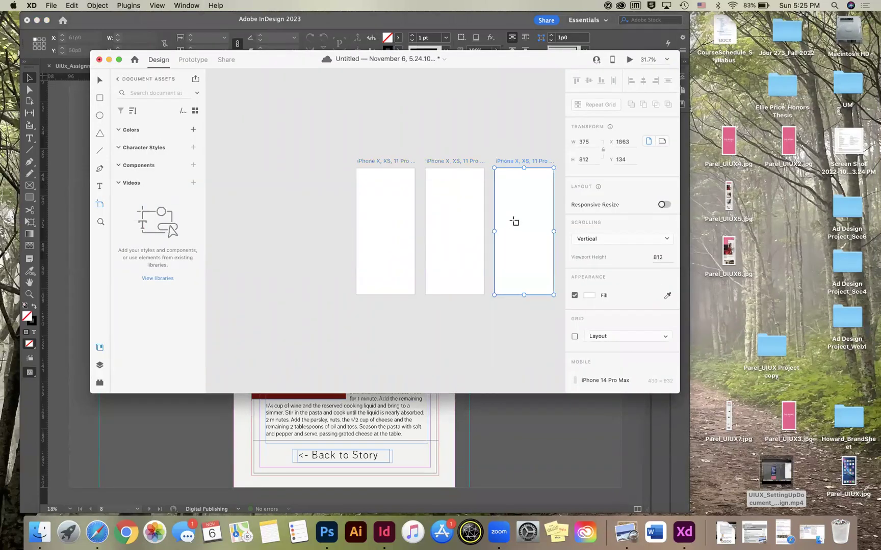
scroll(347, 217, left, 5)
scroll(347, 217, right, 11)
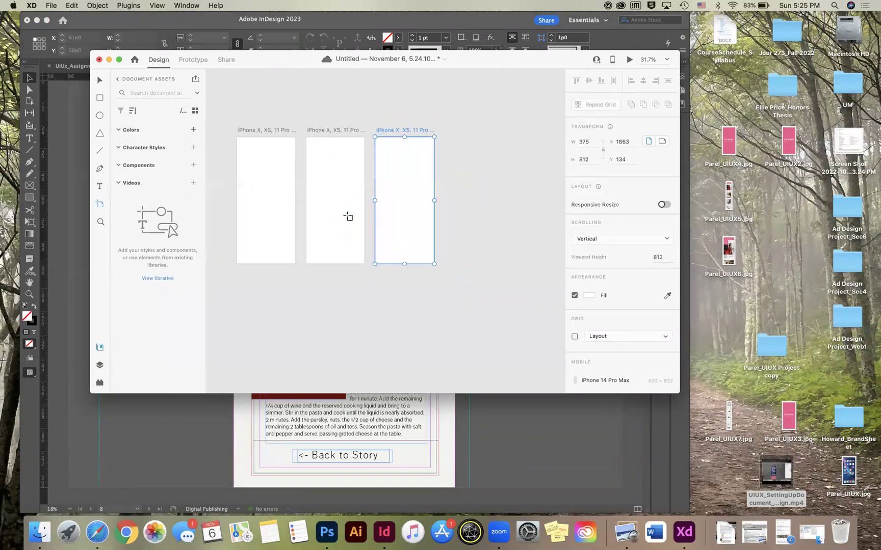
click(460, 206)
click(503, 220)
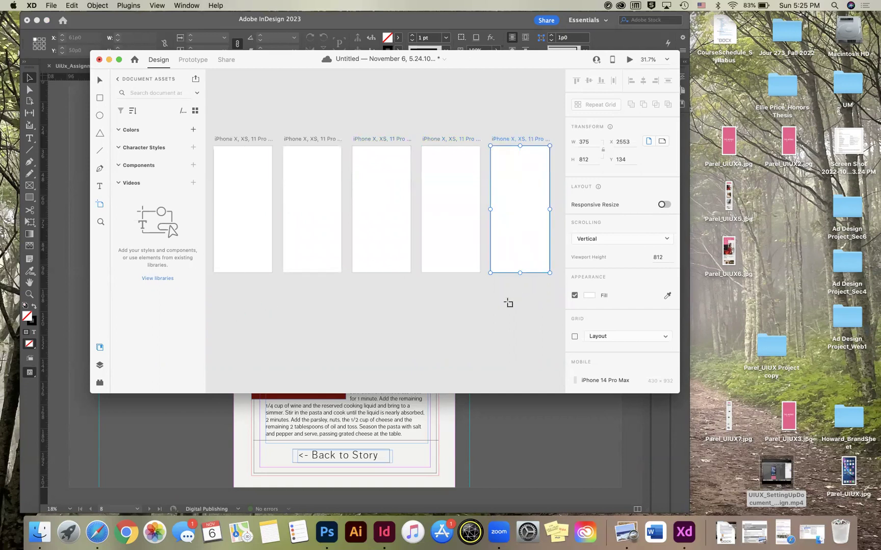
Add a second row of three iPhone artboards below.
click(230, 334)
scroll(278, 328, left, 5)
click(444, 234)
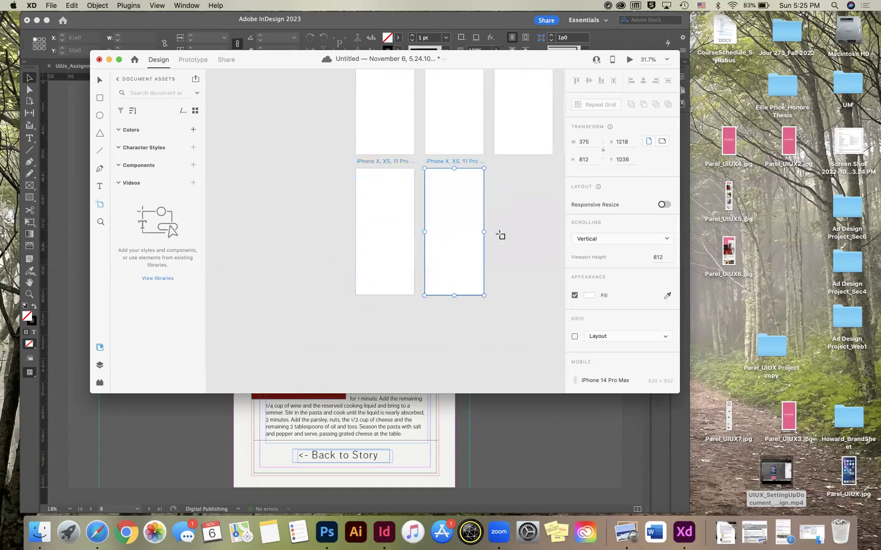
click(508, 233)
scroll(413, 128, right, 6)
scroll(413, 128, up, 2)
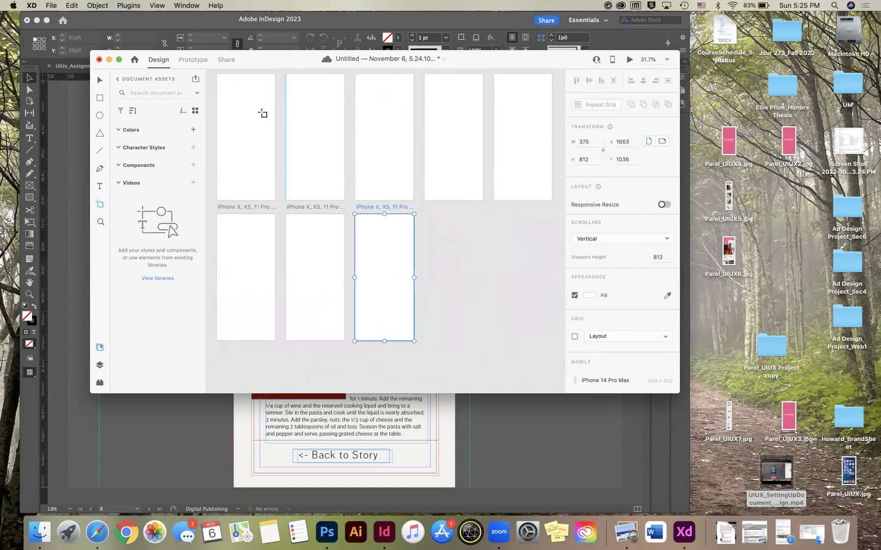
scroll(252, 89, up, 2)
Name the first two artboards Phone Screen and Loading Page 1.
double_click(238, 112)
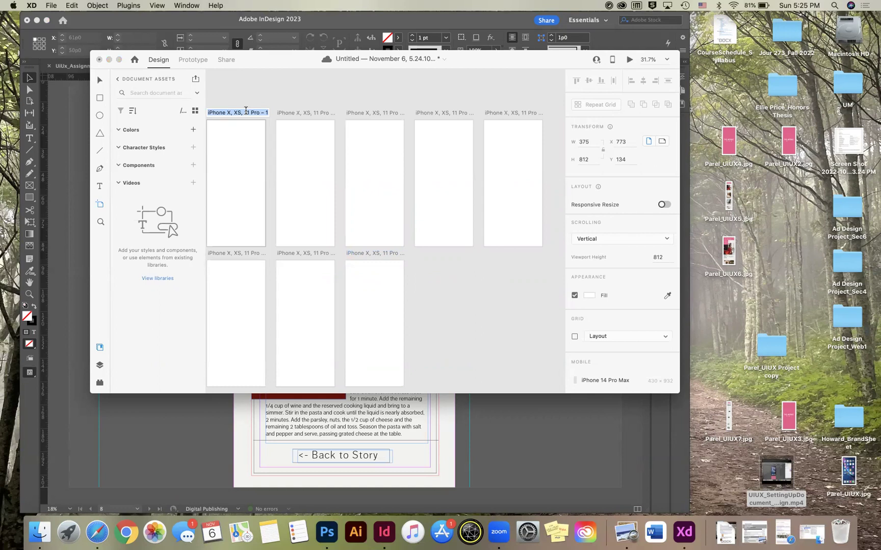
text(Phone Screem)
key(Return)
click(294, 116)
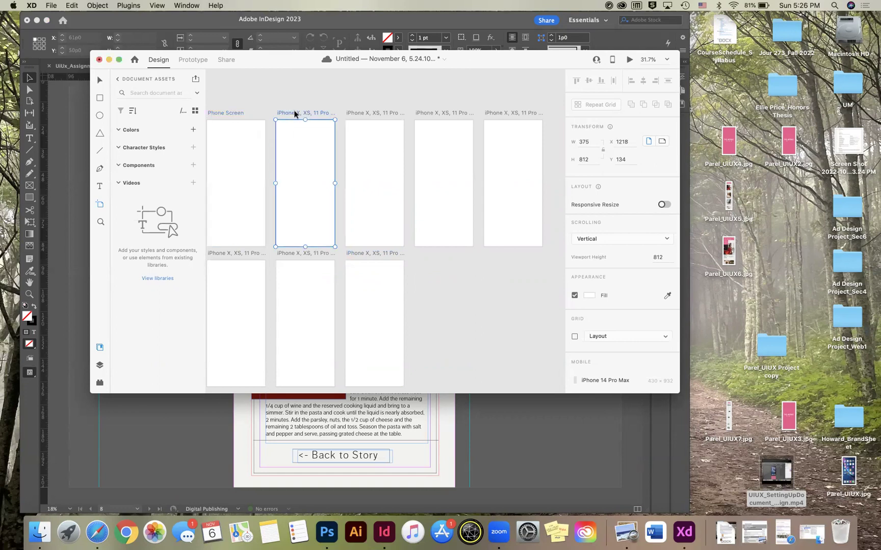
double_click(294, 113)
text(Loading Page)
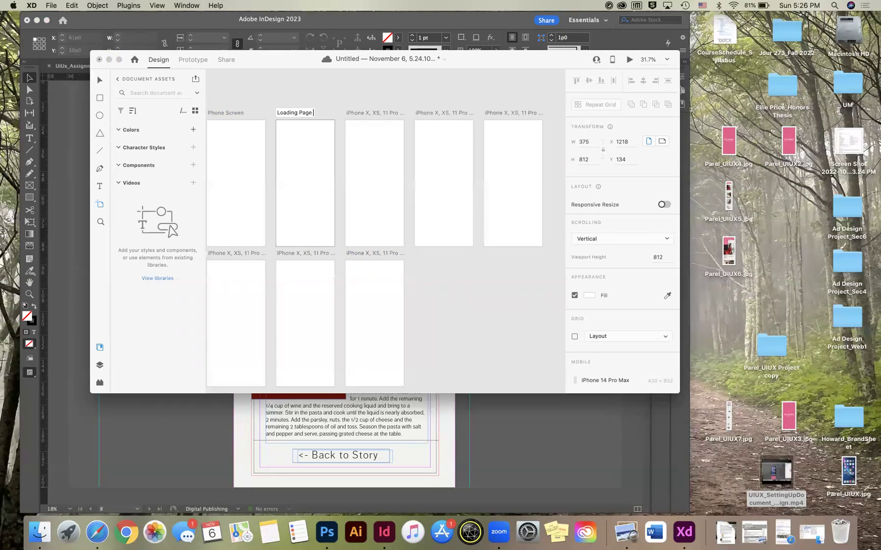
Name the third and fourth artboards Loading Page 2 and Loading Page 3, undoing a stray artboard.
double_click(373, 112)
text(Loading Page 2)
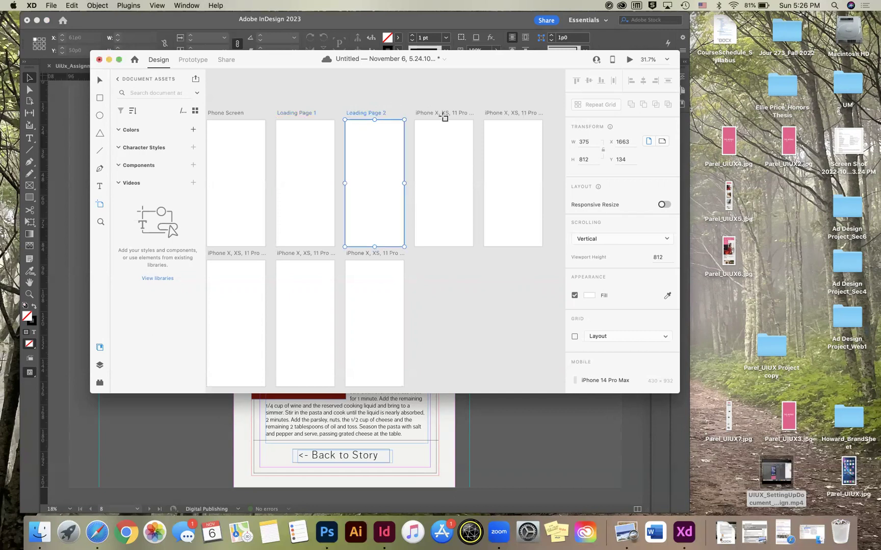
click(442, 115)
click(456, 136)
scroll(457, 140, down, 5)
key(super+z)
key(super+z)
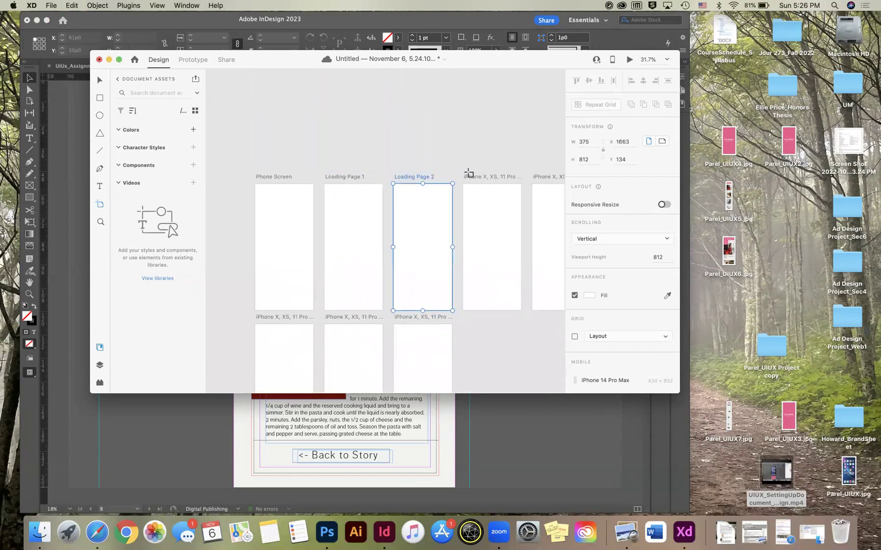
double_click(489, 175)
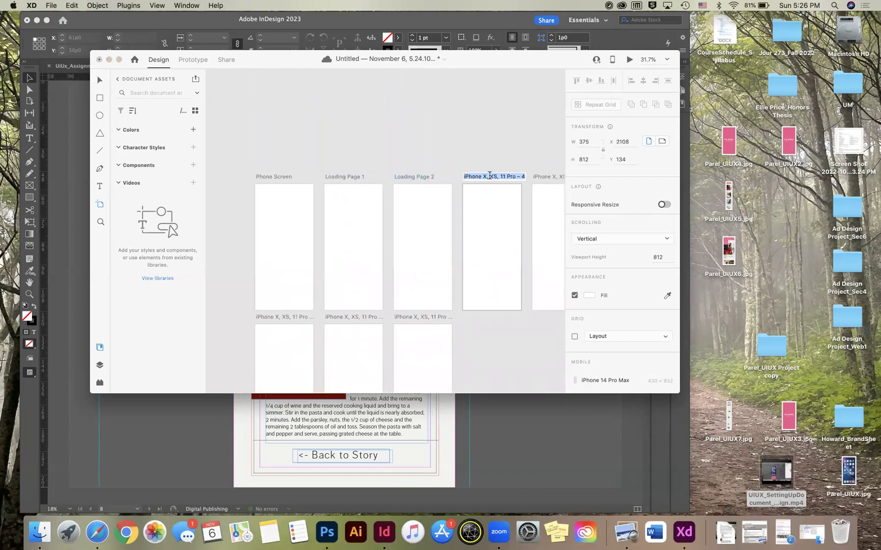
text(Loading Page 3)
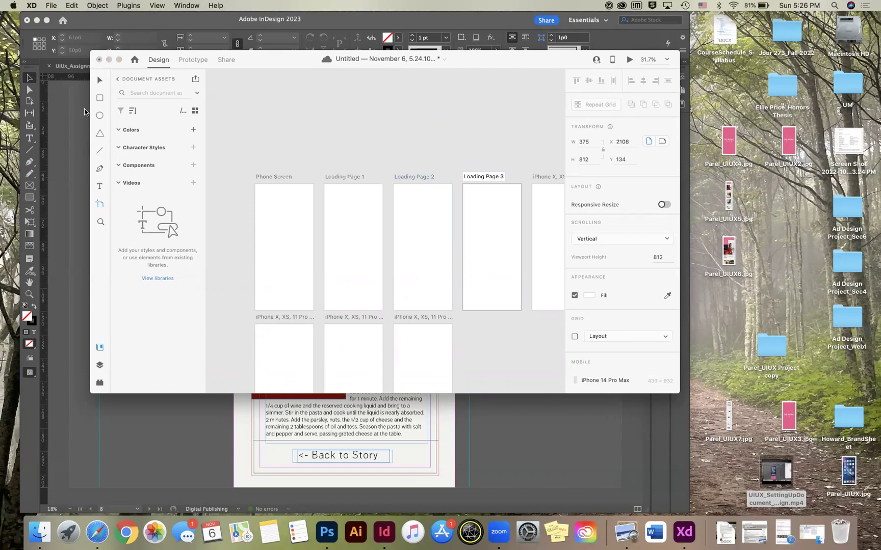
click(100, 80)
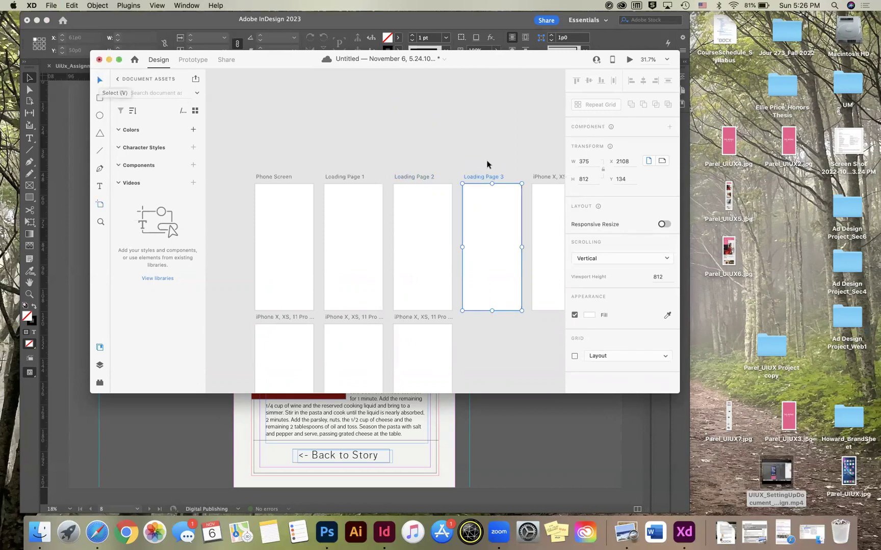
Name the fifth artboard Feature Story.
scroll(487, 163, right, 3)
scroll(486, 163, down, 2)
click(487, 165)
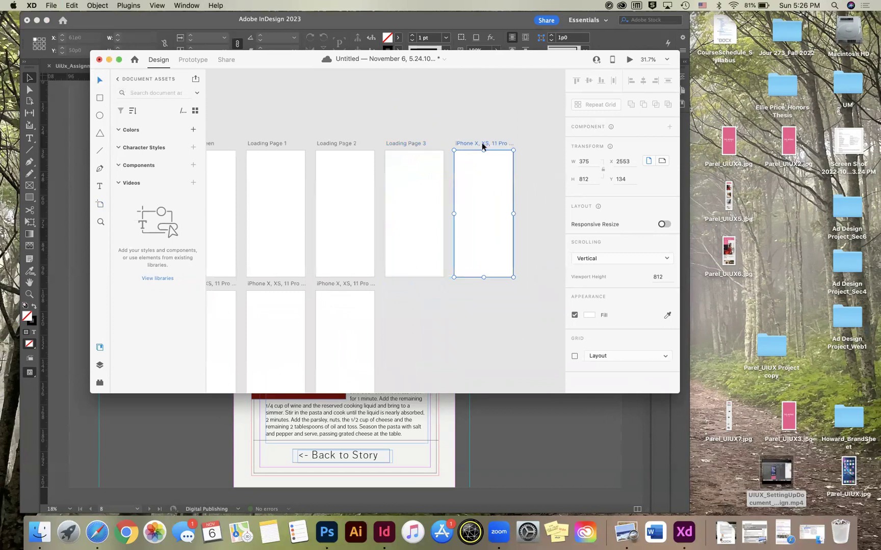
double_click(482, 144)
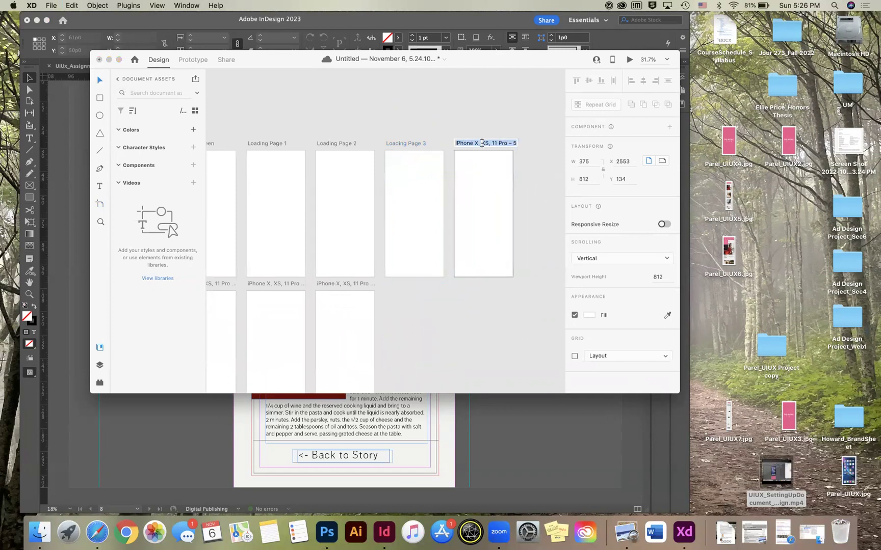
text(Feat)
key(BackSpace)
key(BackSpace)
key(BackSpace)
text(Story)
key(Return)
key(Escape)
Rename the Feature Story artboard to Home Page Primary.
scroll(404, 323, left, 5)
scroll(403, 323, down, 5)
scroll(403, 323, left, 4)
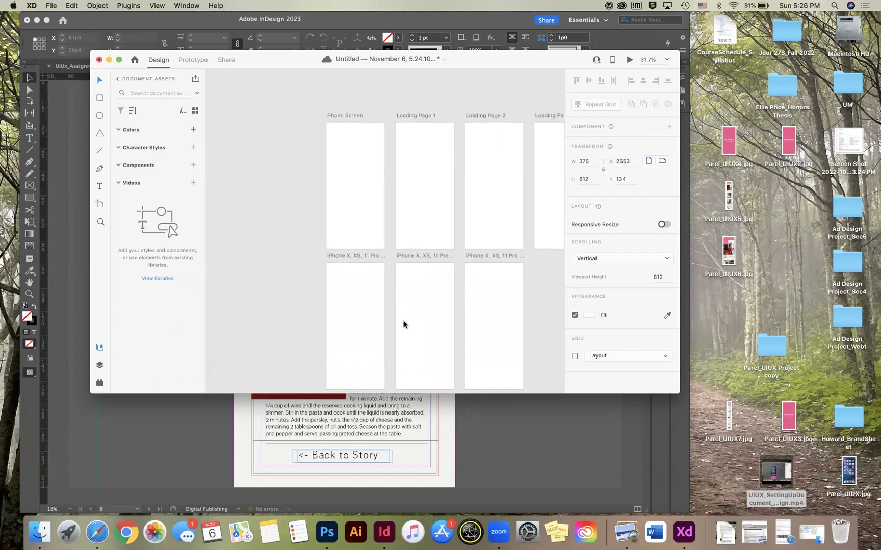
click(367, 253)
scroll(367, 255, right, 5)
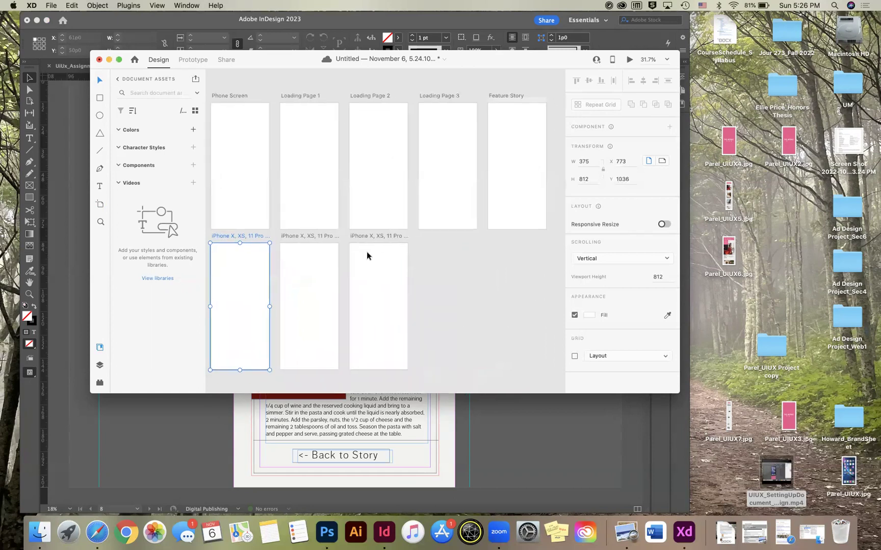
double_click(510, 97)
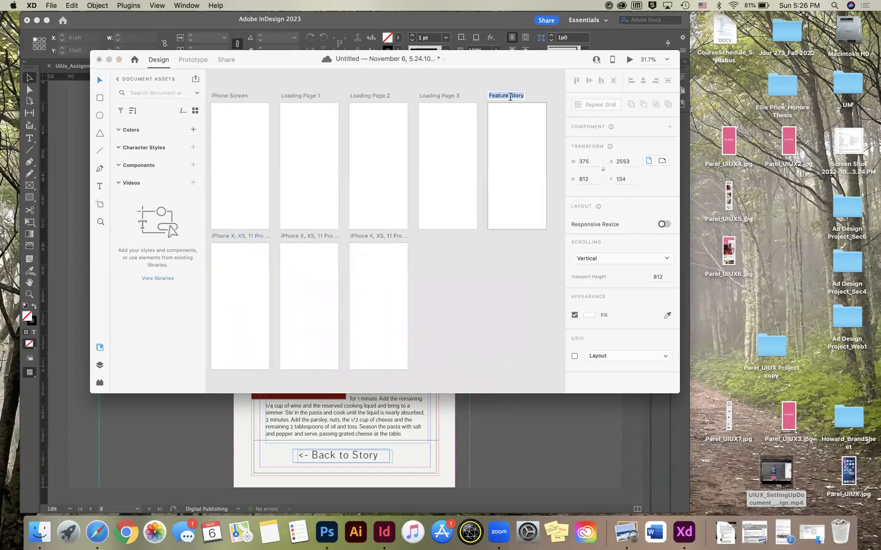
text(Home Page Primary)
key(Return)
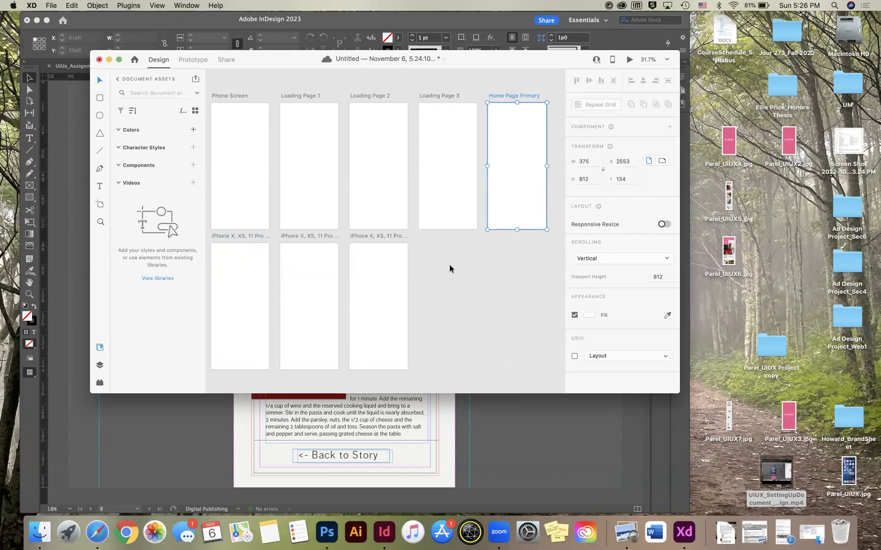
Name the lower-row artboards Home Page Secondary, Feature Story and Side Bar Content.
click(257, 241)
double_click(257, 234)
text(Home Page)
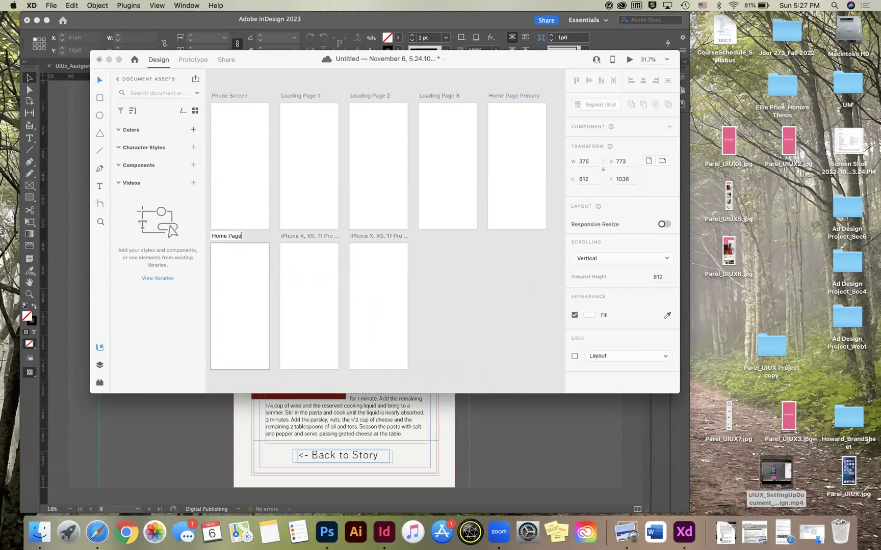
text( Secondary)
double_click(301, 236)
text(Feature Story)
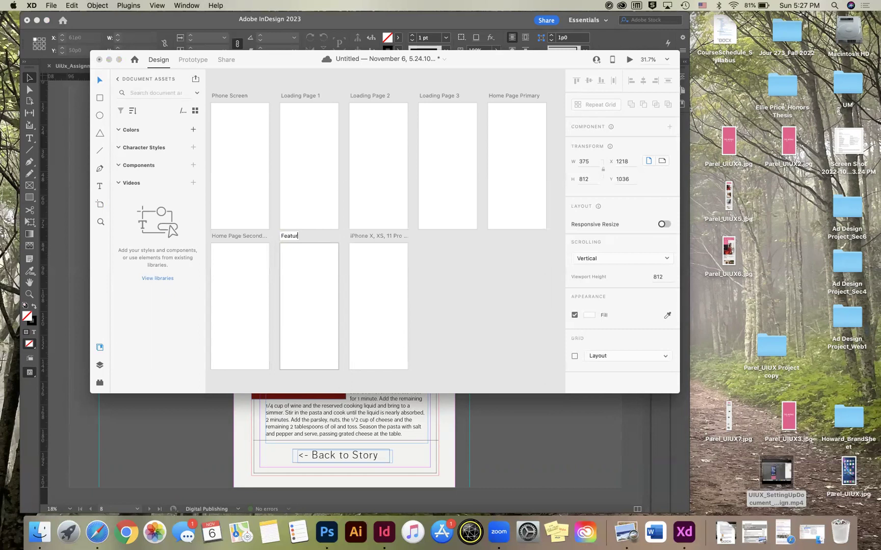
double_click(362, 236)
text(Side B)
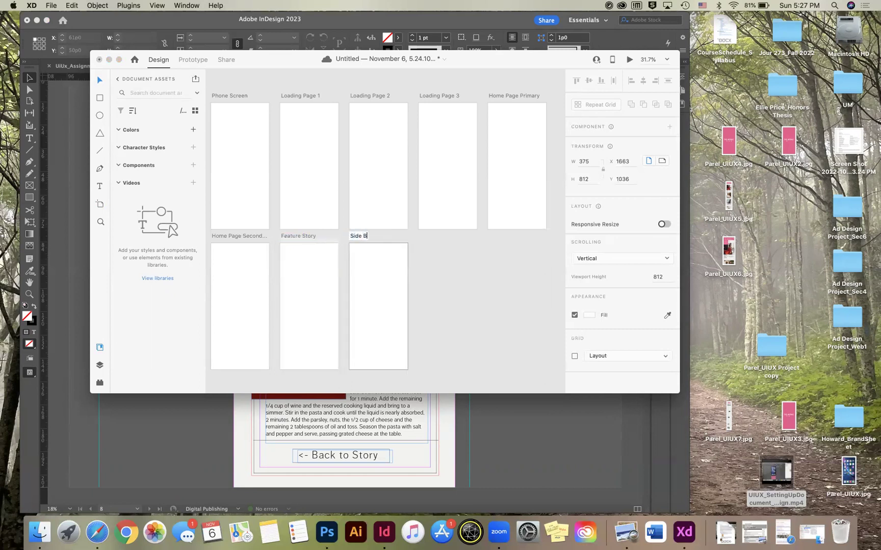
text(ar Content)
key(Return)
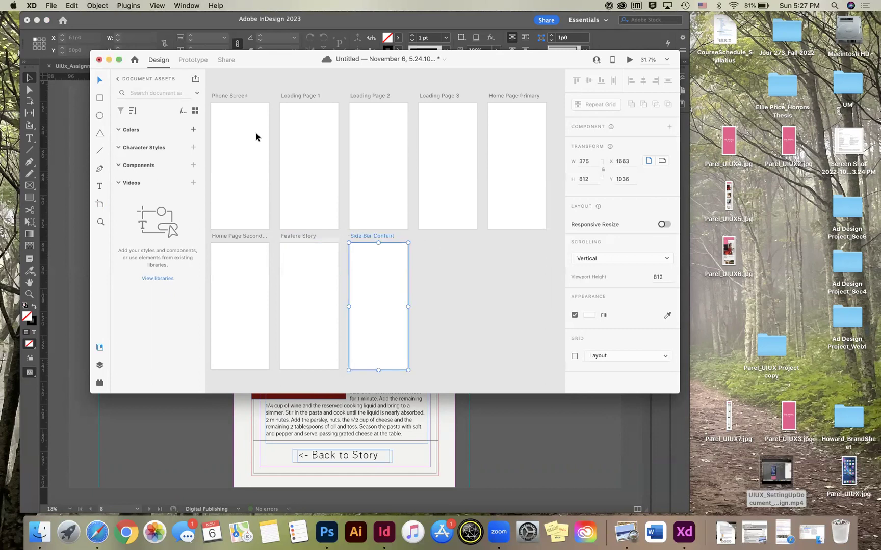
click(433, 272)
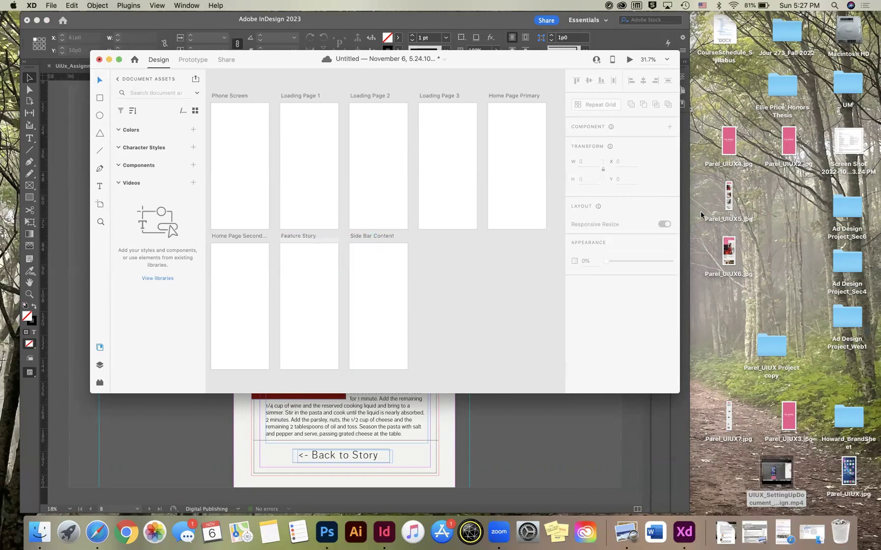
Move Parel_UIUX7.jpg beside Parel_UIUX6.jpg on the desktop and minimize the InDesign window.
click(729, 412)
drag(729, 411, 781, 275)
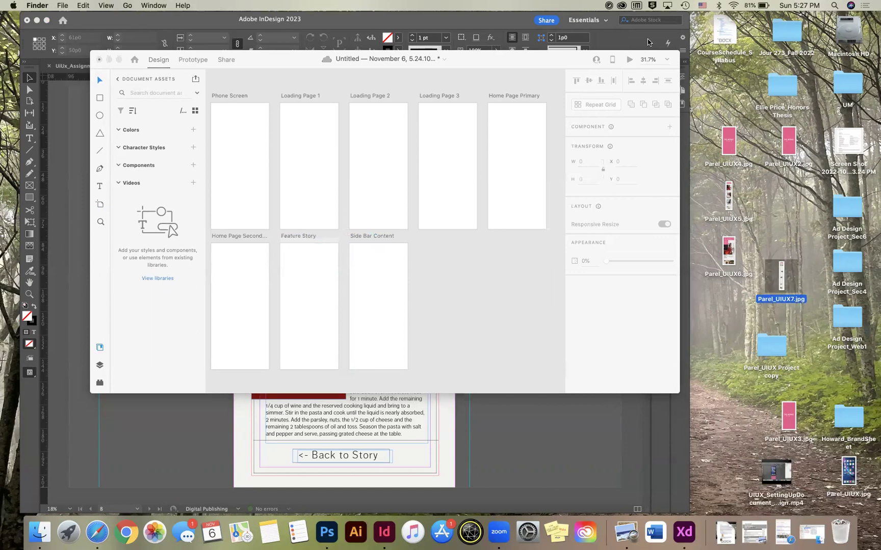
click(36, 23)
double_click(258, 67)
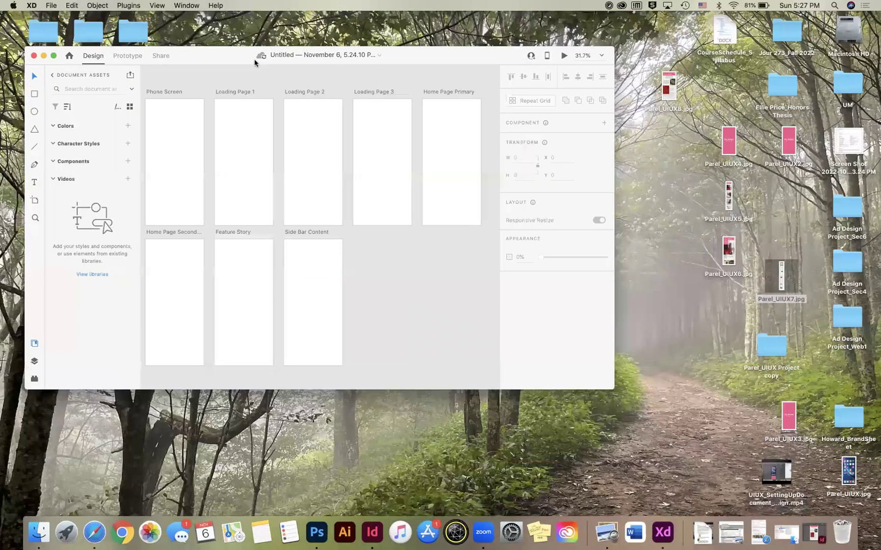
Reposition the XD window near the top of the screen.
drag(255, 63, 256, 68)
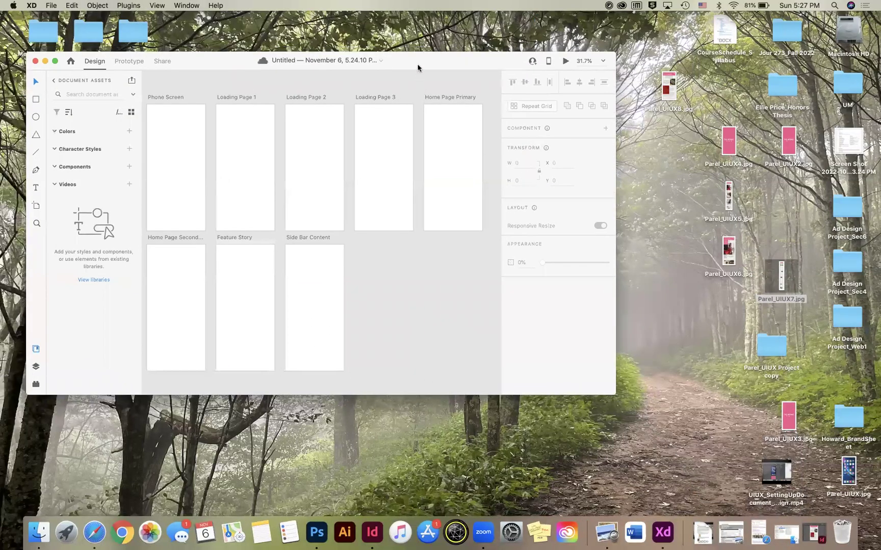
drag(417, 65, 442, 240)
drag(458, 320, 444, 48)
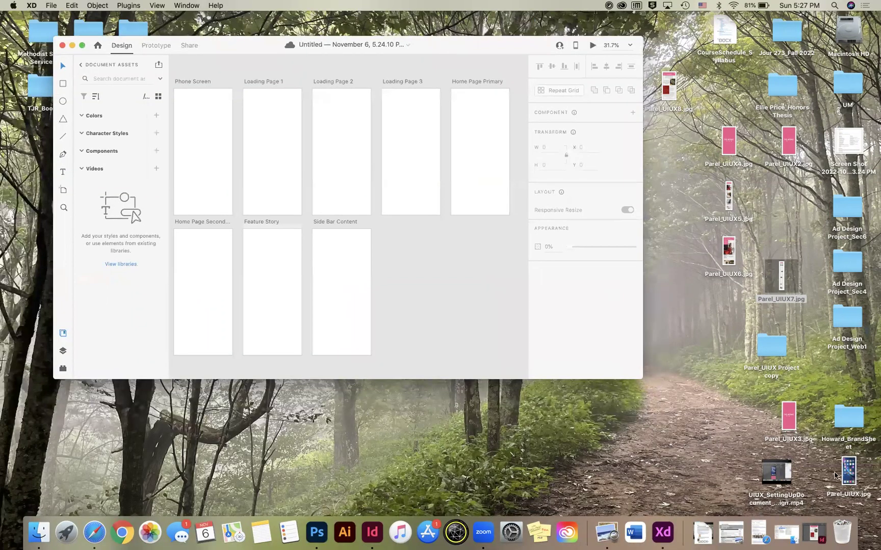
Place Parel_UIUX.jpg on the Phone Screen artboard at 0,0 and resize it to 375×812.
click(849, 476)
drag(827, 465, 702, 389)
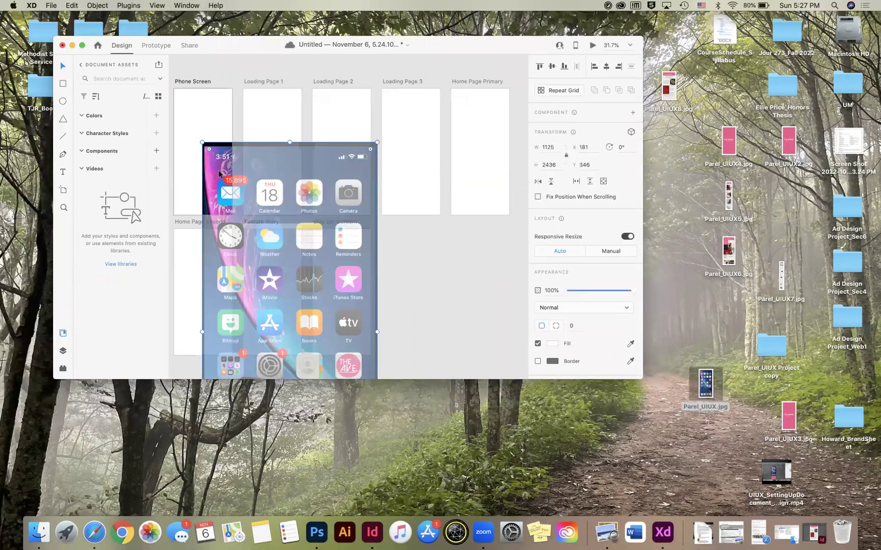
drag(209, 135, 191, 116)
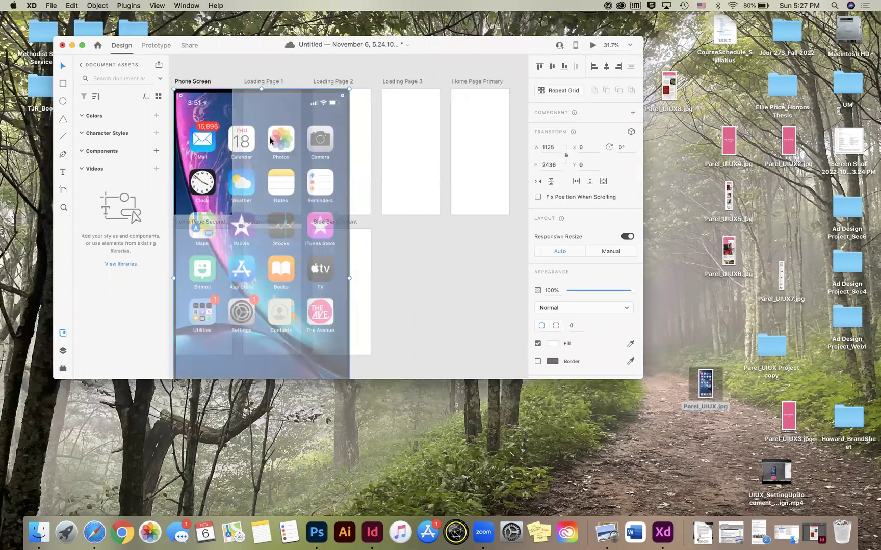
scroll(314, 159, down, 3)
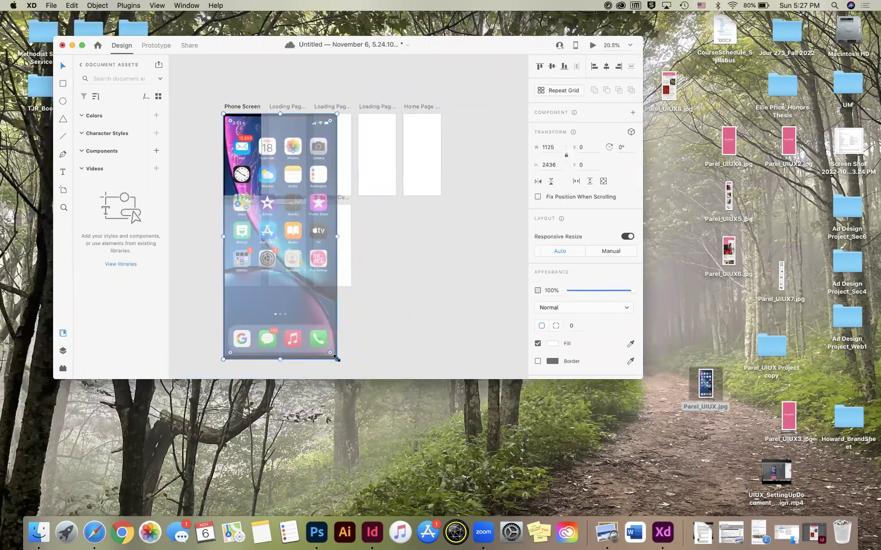
drag(336, 359, 283, 195)
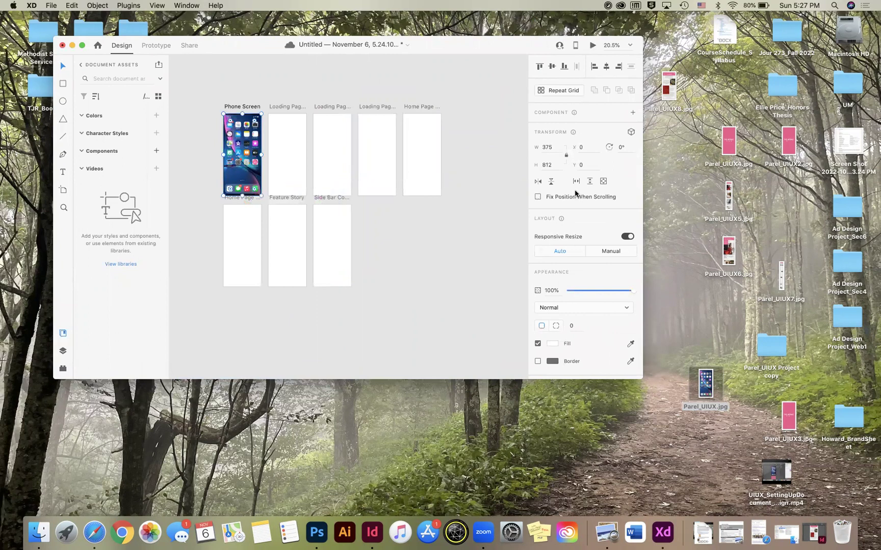
click(690, 144)
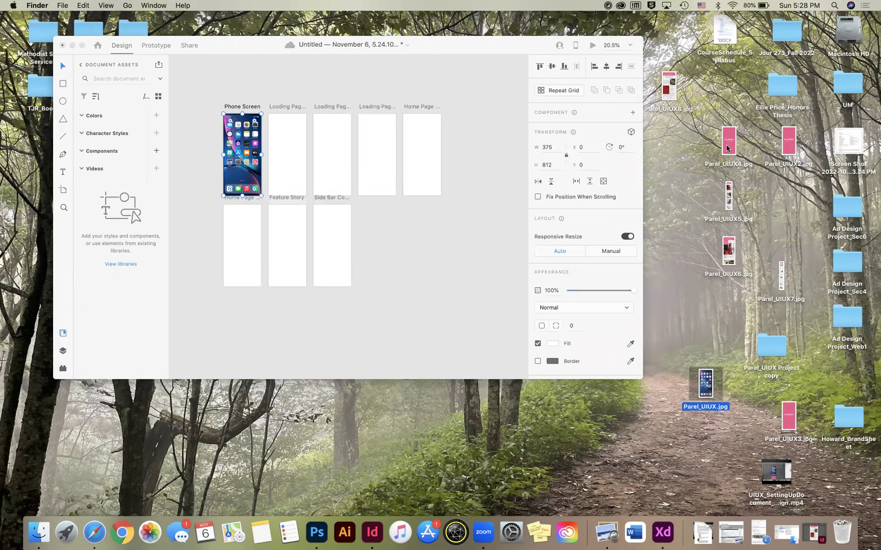
Place Parel_UIUX2.jpg over Loading Page 1, undo its resize, and reselect the 1125×2436 image.
drag(800, 146, 298, 151)
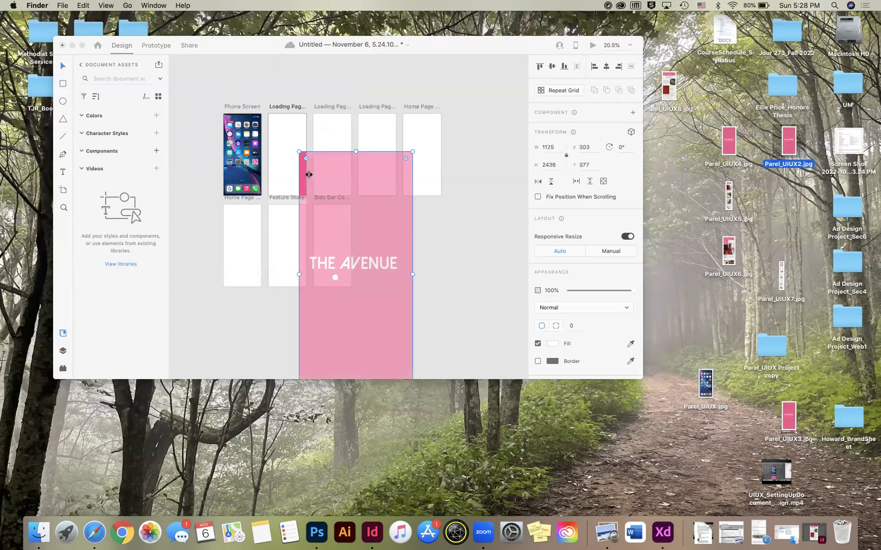
click(303, 177)
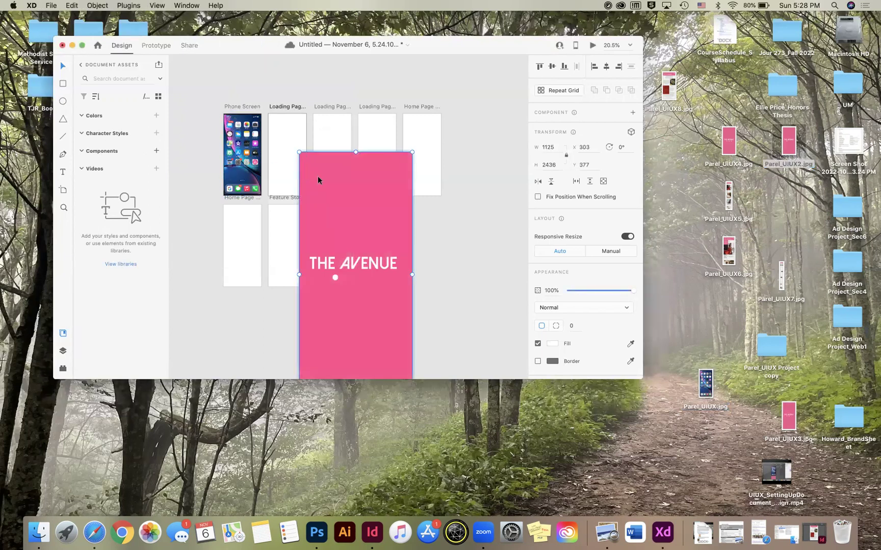
drag(320, 178, 290, 139)
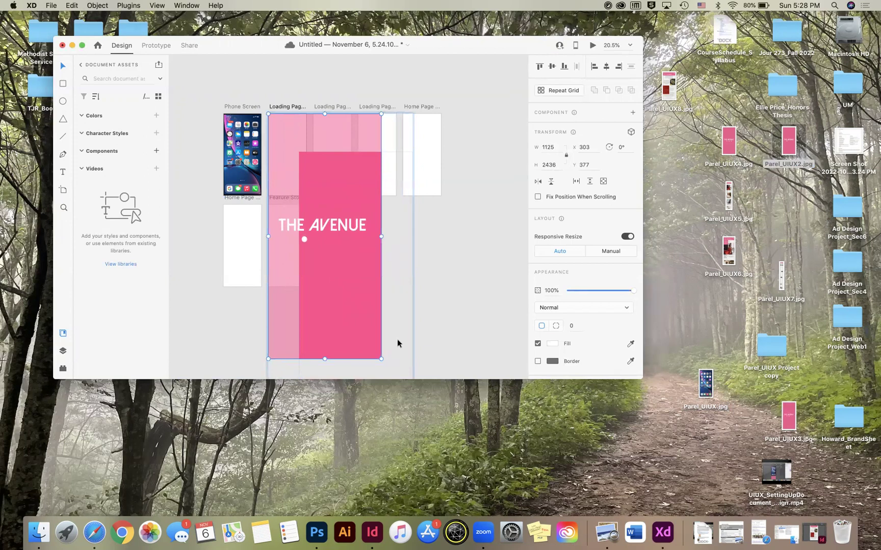
drag(381, 359, 317, 191)
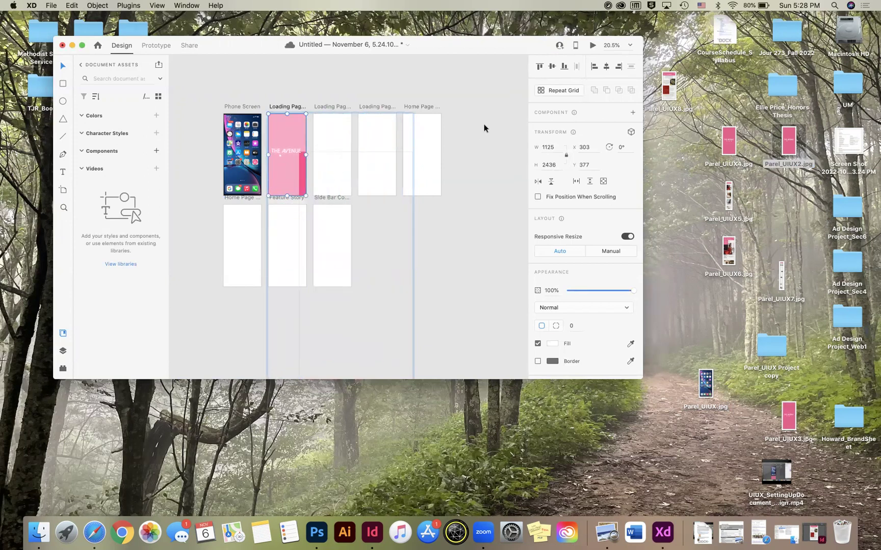
key(super+z)
click(303, 165)
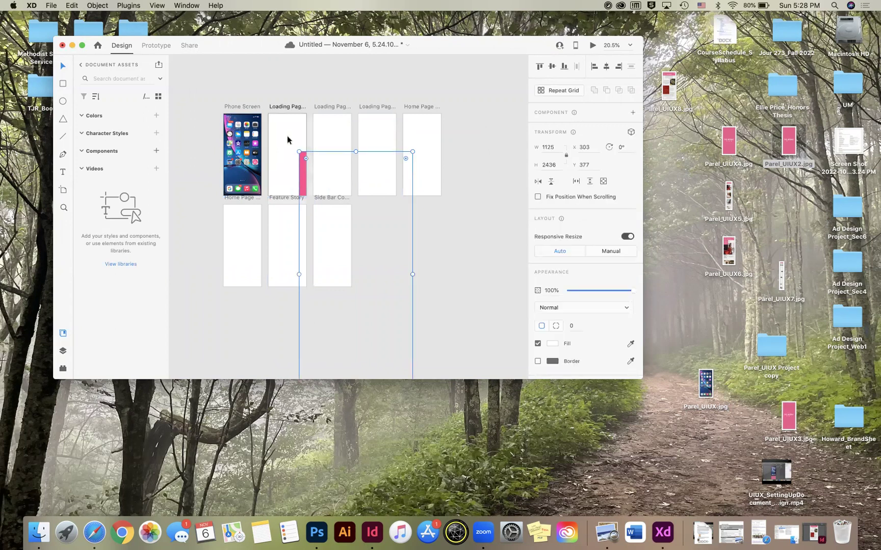